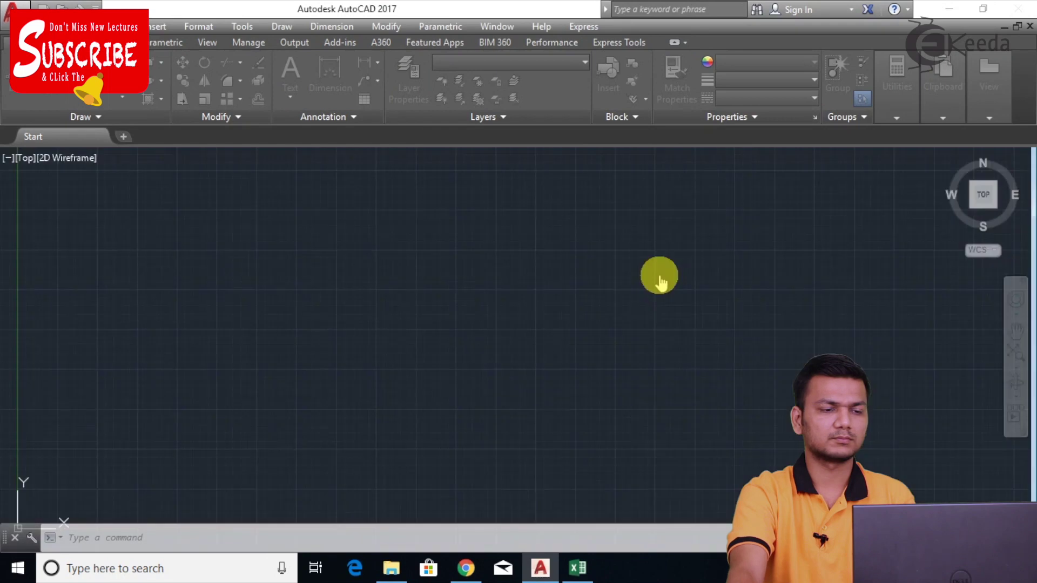
Draw a large circle and a smaller circle up and to its right
{"action": "left_click", "coordinate": [983, 196]}
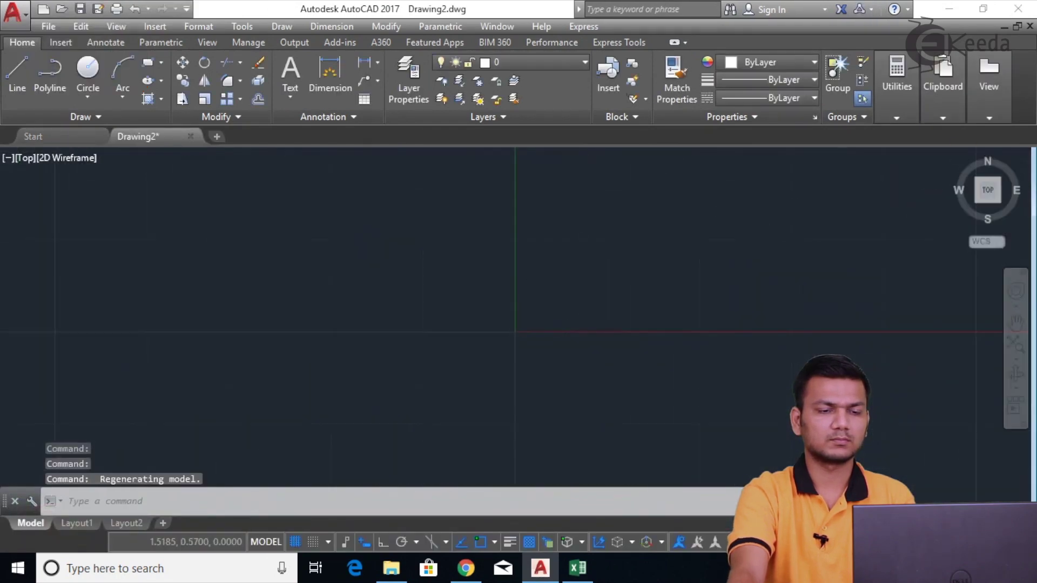
{"action": "middle_click_drag", "start_coordinate": [865, 212], "coordinate": [505, 299]}
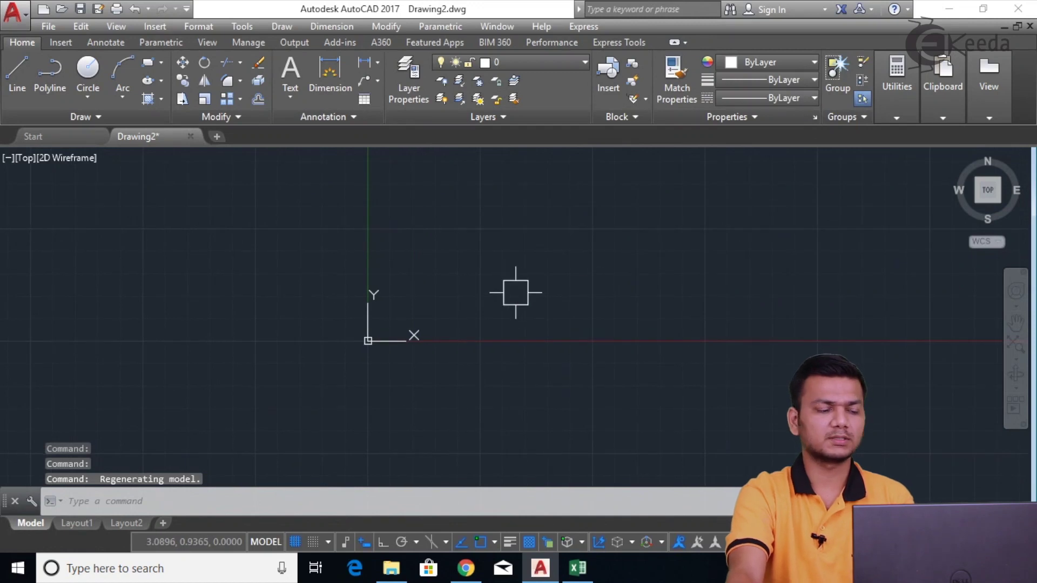
{"action": "type", "text": "c"}
{"action": "key", "text": "Return"}
{"action": "left_click", "coordinate": [468, 295]}
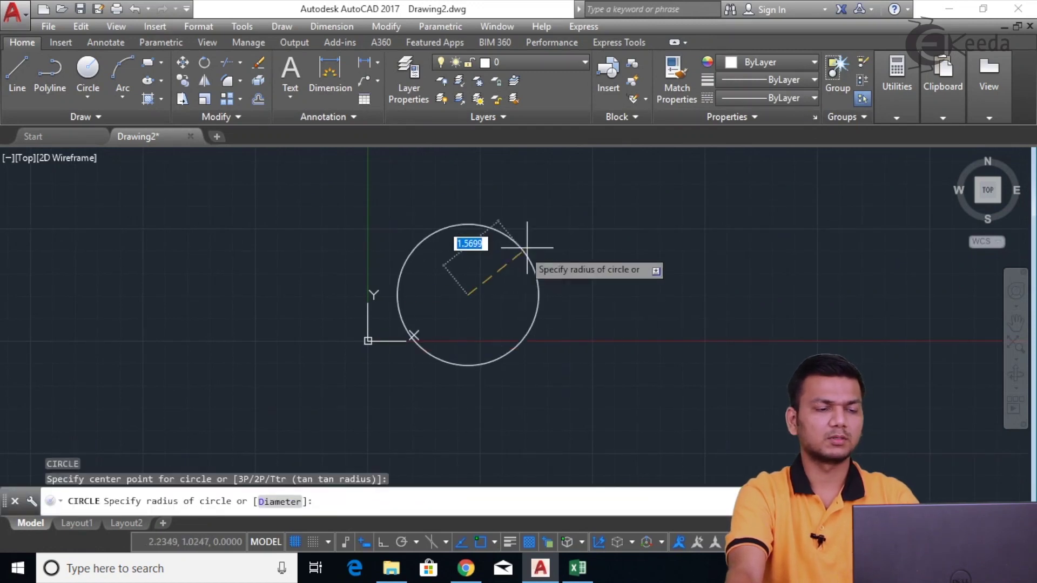
{"action": "left_click", "coordinate": [536, 239]}
{"action": "type", "text": "c"}
{"action": "key", "text": "Return"}
{"action": "left_click", "coordinate": [648, 207]}
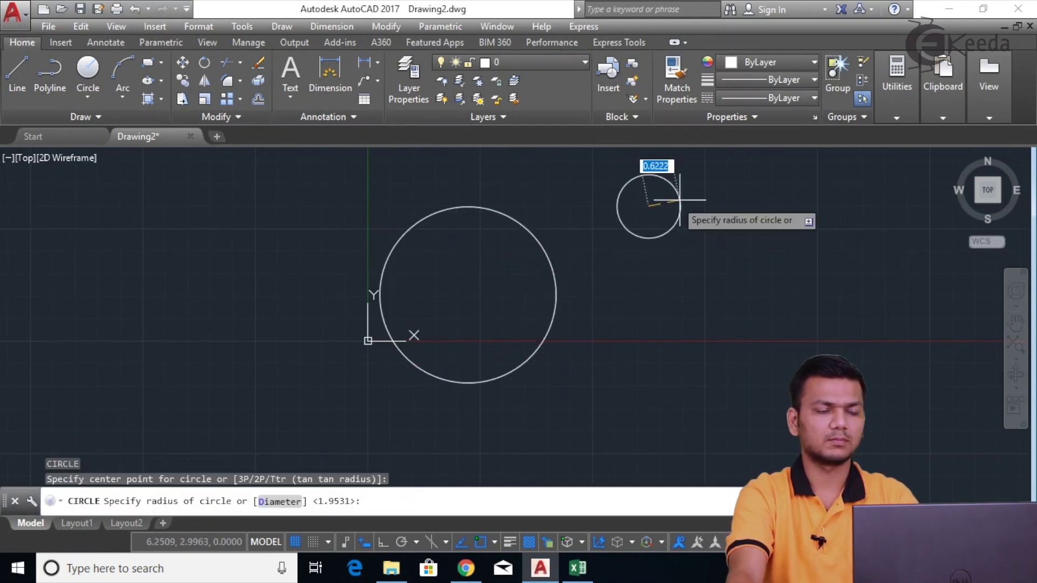
{"action": "left_click", "coordinate": [699, 213]}
Draw a rectangle to the right of the circles
{"action": "mouse_move", "coordinate": [784, 257]}
{"action": "middle_mouse_down"}
{"action": "mouse_move", "coordinate": [771, 286]}
{"action": "mouse_move", "coordinate": [637, 331]}
{"action": "middle_mouse_up"}
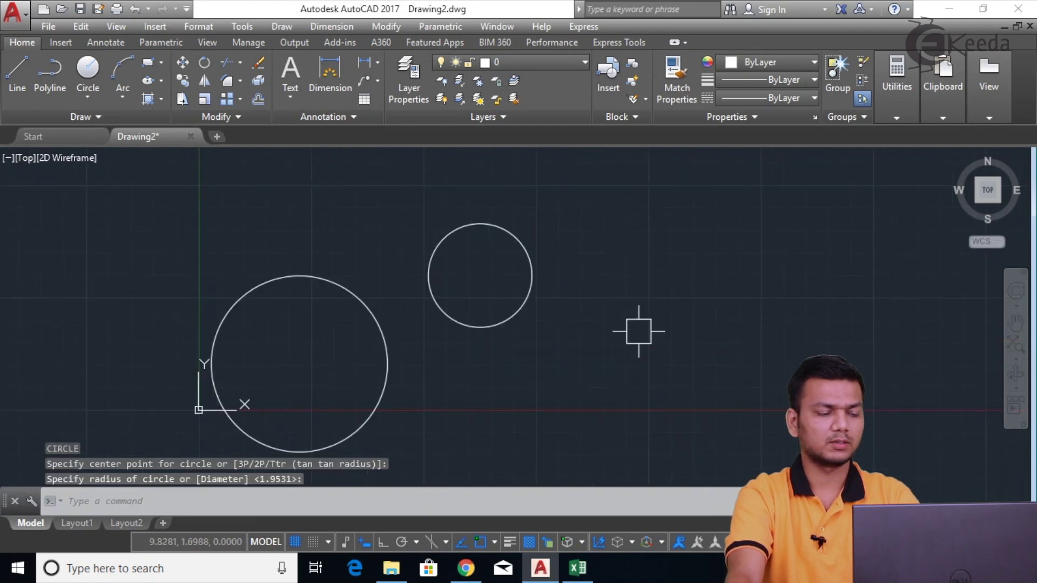
{"action": "type", "text": "rec"}
{"action": "key", "text": "Return"}
{"action": "left_click", "coordinate": [644, 215]}
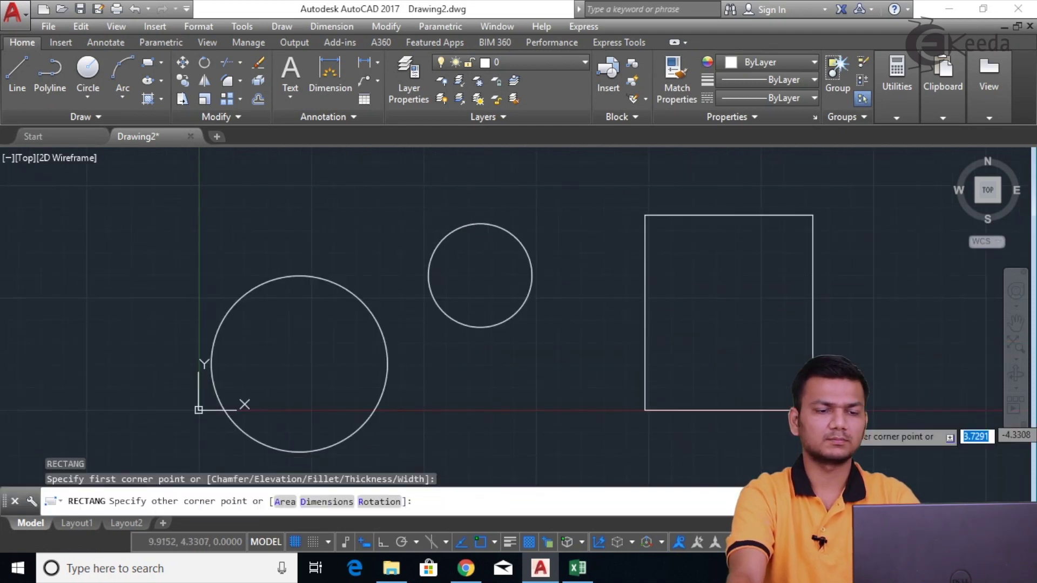
{"action": "left_click", "coordinate": [904, 421]}
Draw a closed triangle from three lines, then recentre the row of shapes
{"action": "middle_click_drag", "start_coordinate": [904, 421], "coordinate": [489, 394]}
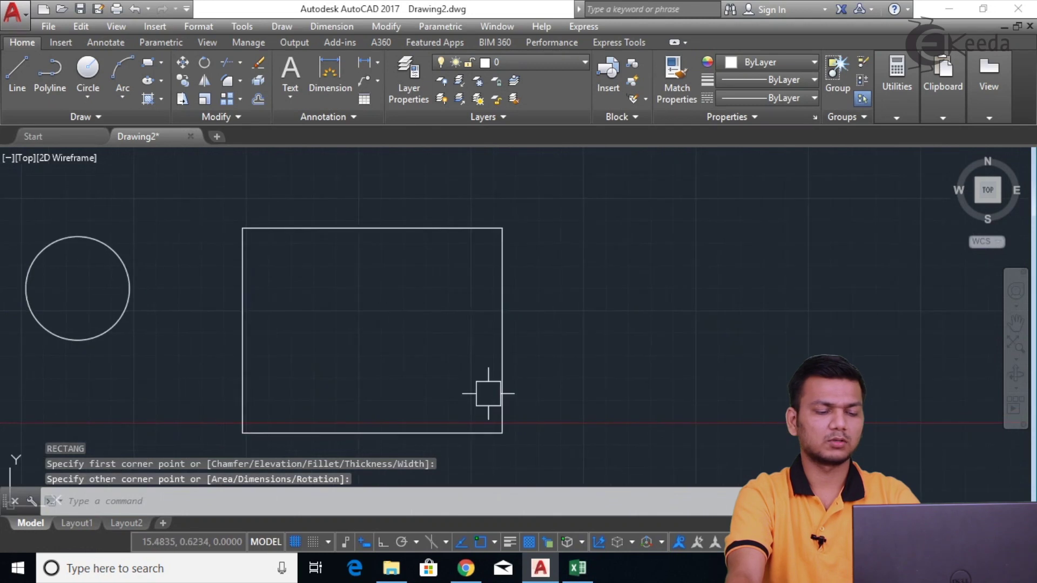
{"action": "type", "text": "l"}
{"action": "key", "text": "Return"}
{"action": "left_click", "coordinate": [725, 201]}
{"action": "left_click", "coordinate": [621, 385]}
{"action": "left_click", "coordinate": [857, 409]}
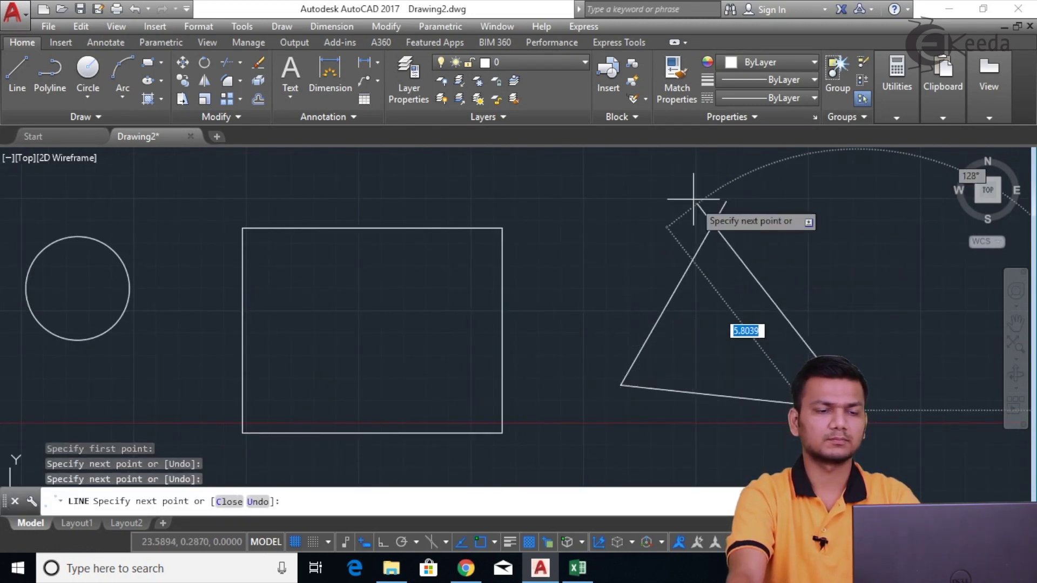
{"action": "left_click", "coordinate": [725, 201]}
{"action": "right_click", "coordinate": [725, 202]}
{"action": "left_click", "coordinate": [745, 215]}
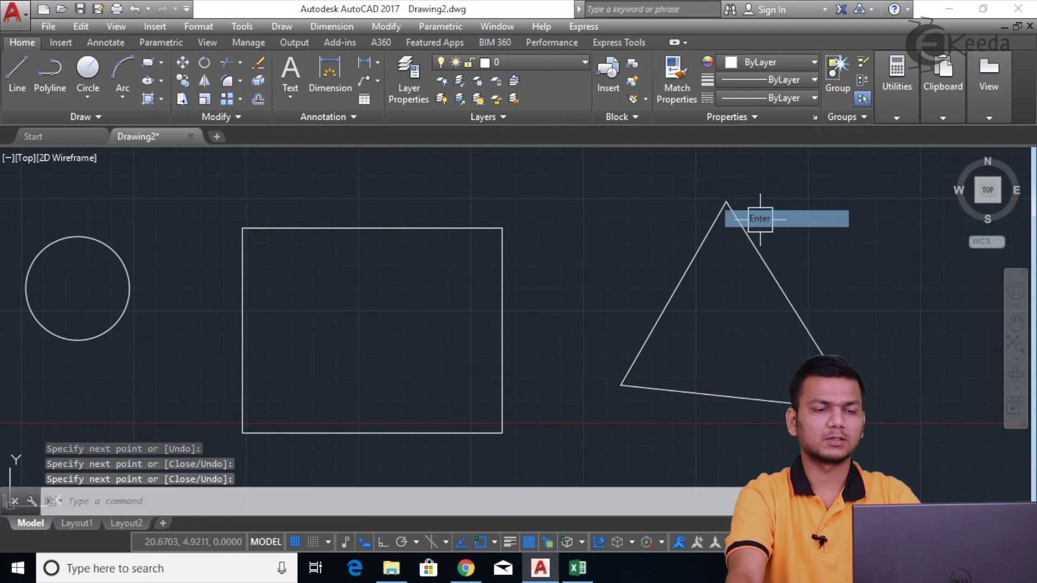
{"action": "scroll", "coordinate": [663, 274], "scroll_direction": "down", "scroll_amount": 2}
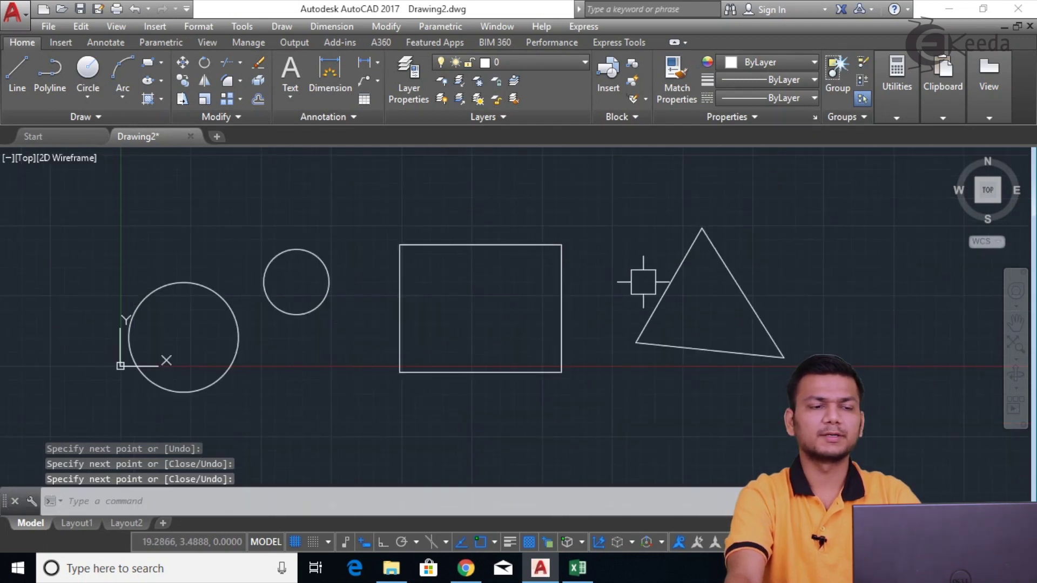
{"action": "middle_click_drag", "start_coordinate": [550, 296], "coordinate": [662, 282]}
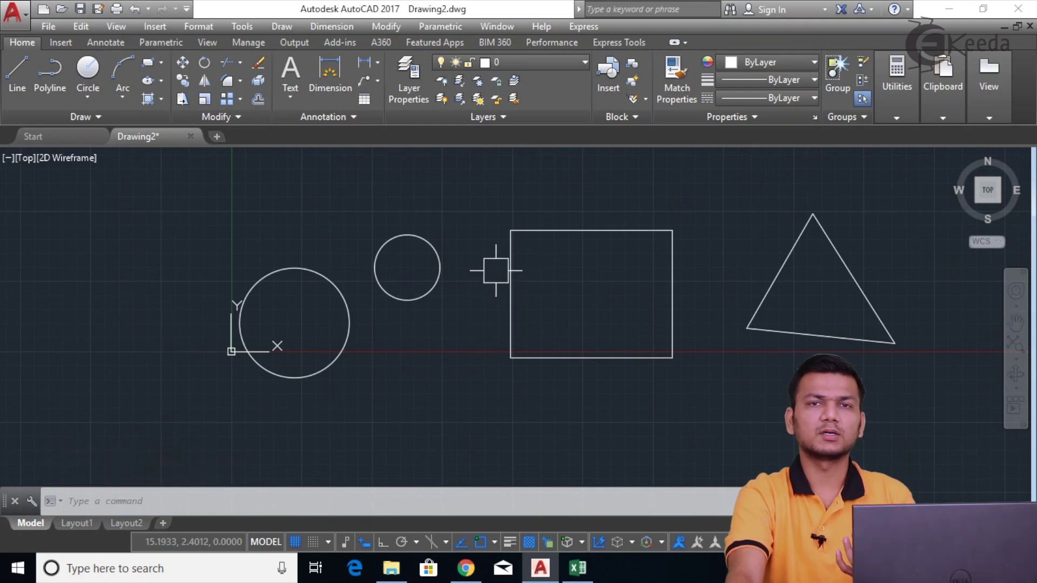
{"action": "middle_click_drag", "start_coordinate": [421, 261], "coordinate": [538, 281]}
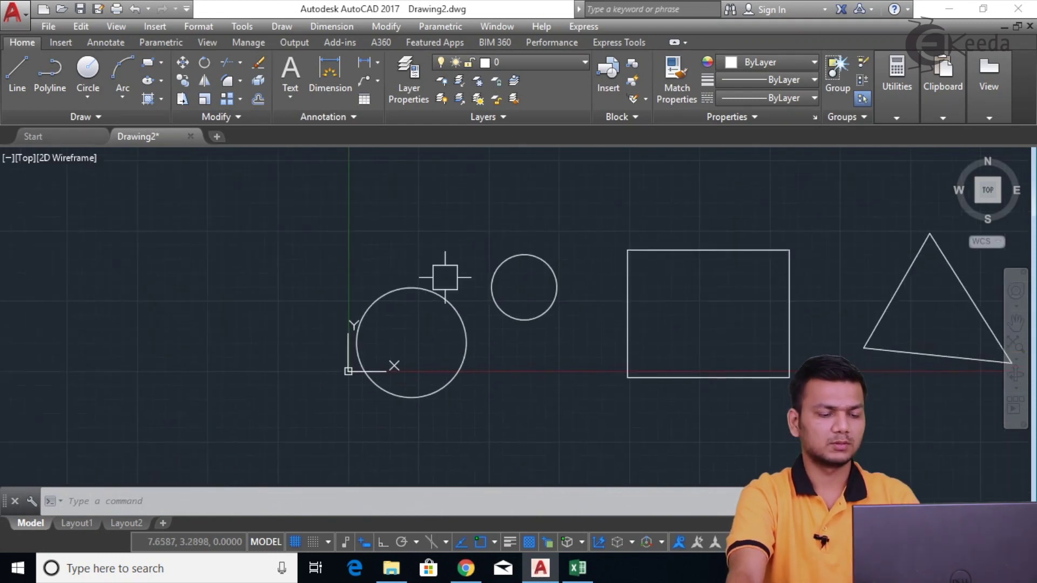
Draw a LEADER from the large circle's upper-left edge with a short horizontal landing
{"action": "type", "text": "L"}
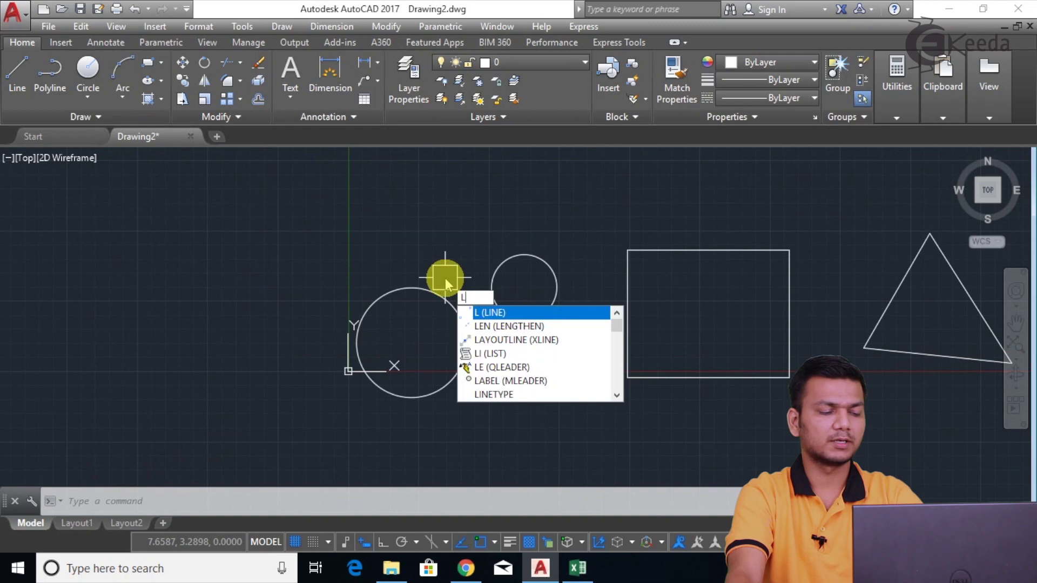
{"action": "type", "text": "EA"}
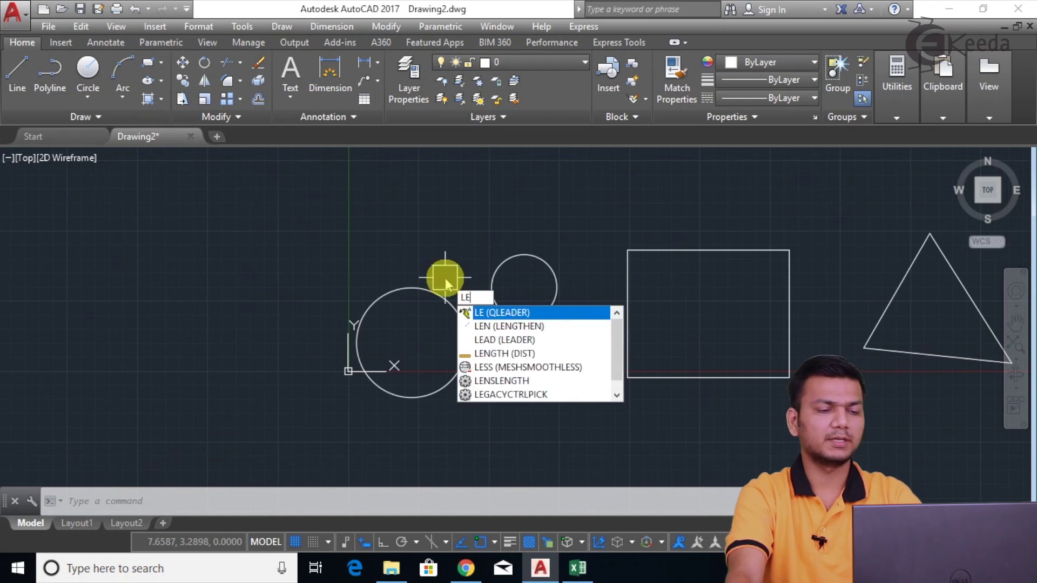
{"action": "key", "text": "Return"}
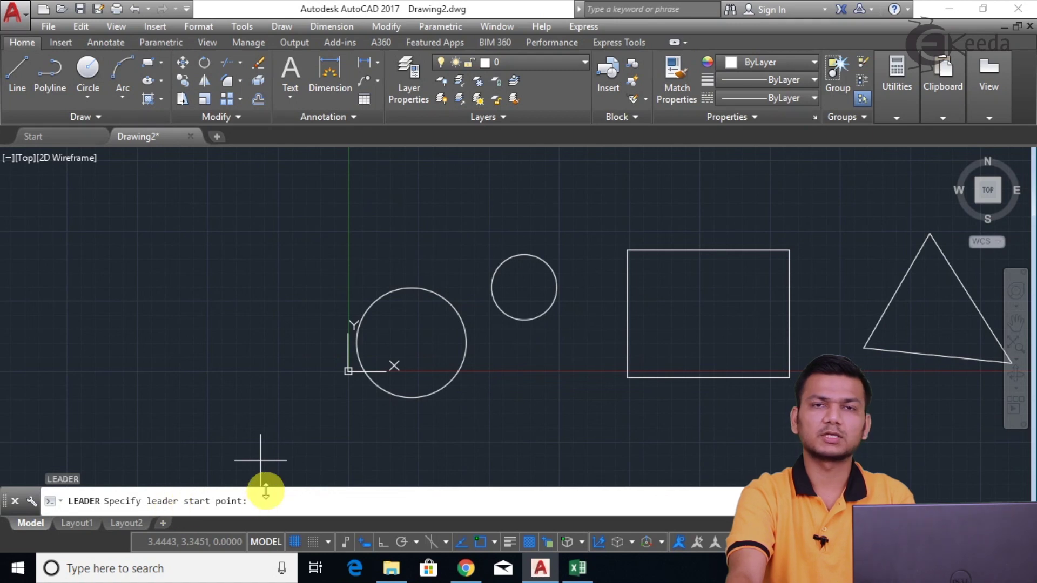
{"action": "left_click", "coordinate": [388, 292]}
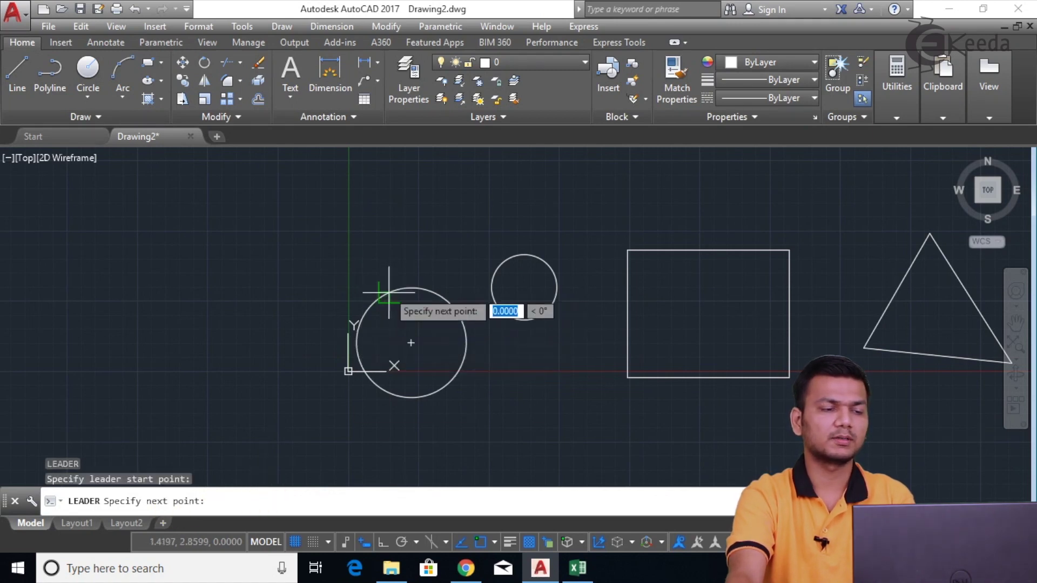
{"action": "left_click", "coordinate": [330, 205]}
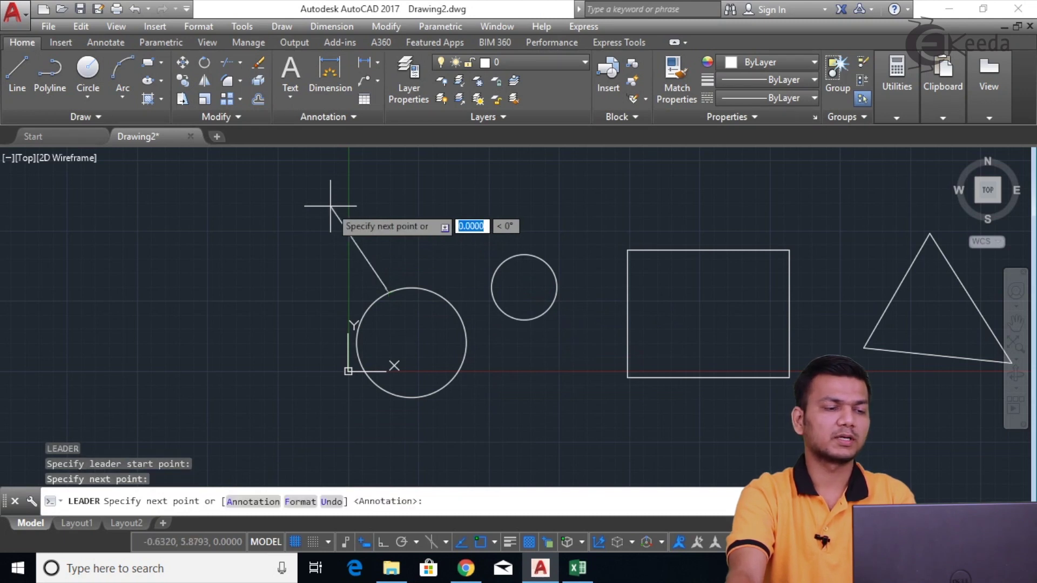
{"action": "left_click", "coordinate": [275, 206]}
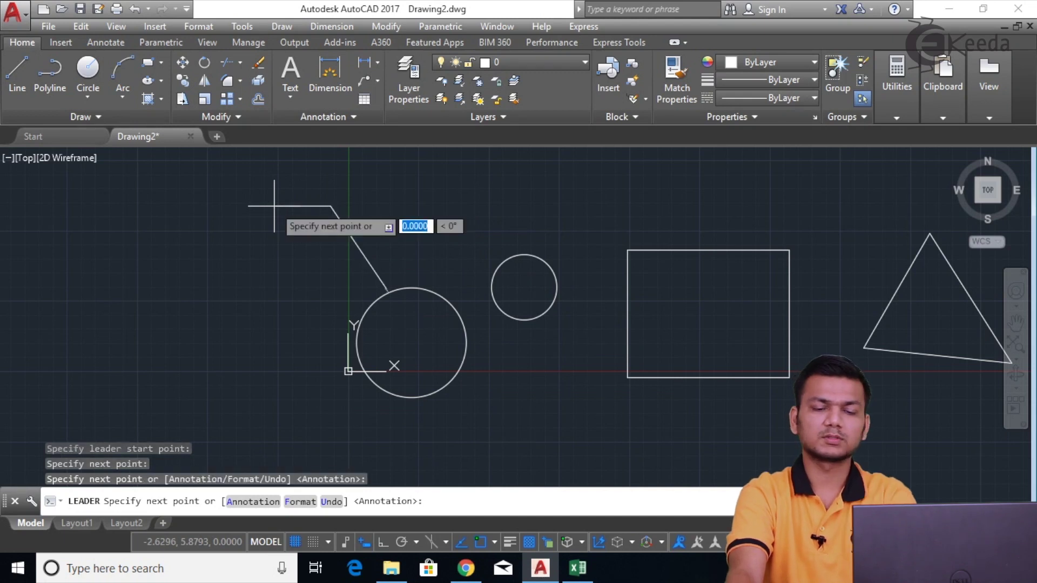
{"action": "key", "text": "Return"}
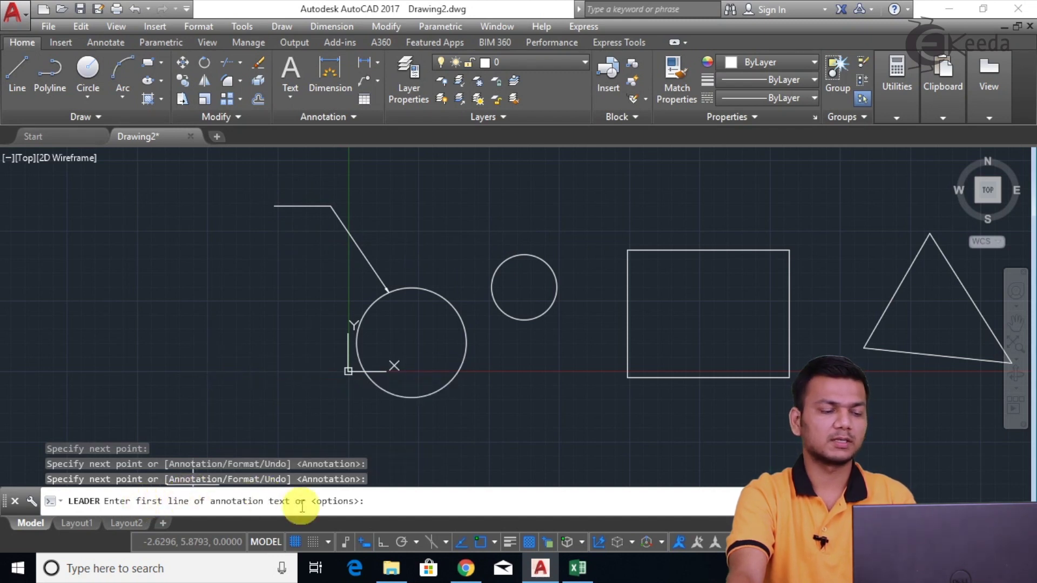
Label the leader with two lines, 'autocad' and 'computer'
{"action": "type", "text": "autocad"}
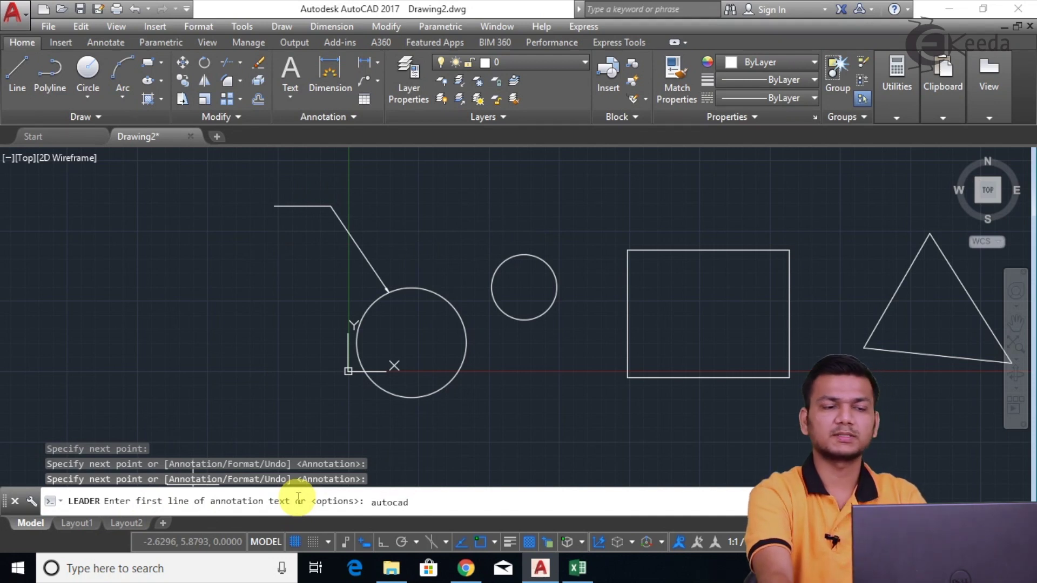
{"action": "key", "text": "Return"}
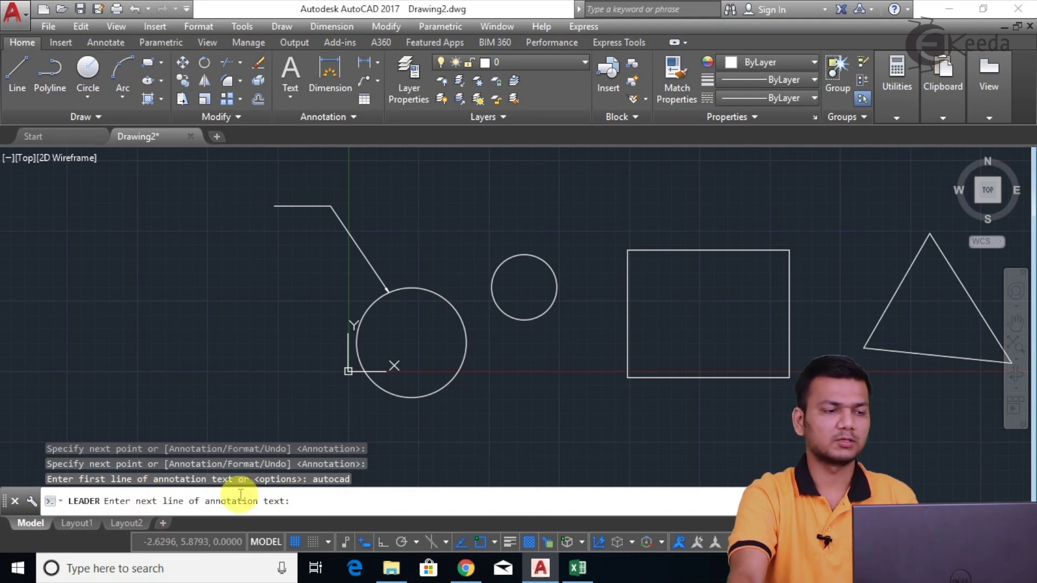
{"action": "type", "text": "computer"}
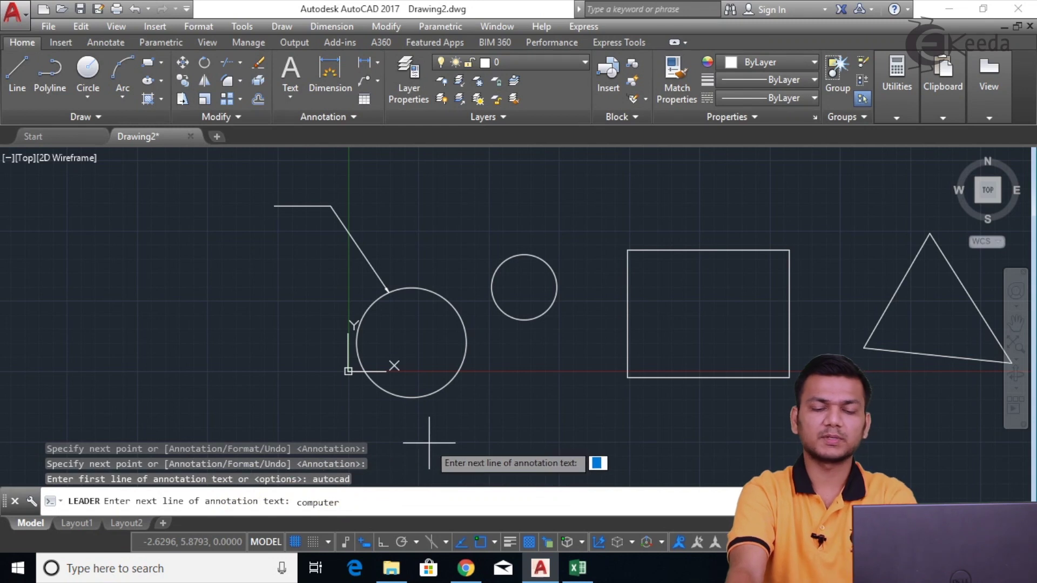
{"action": "key", "text": "Return"}
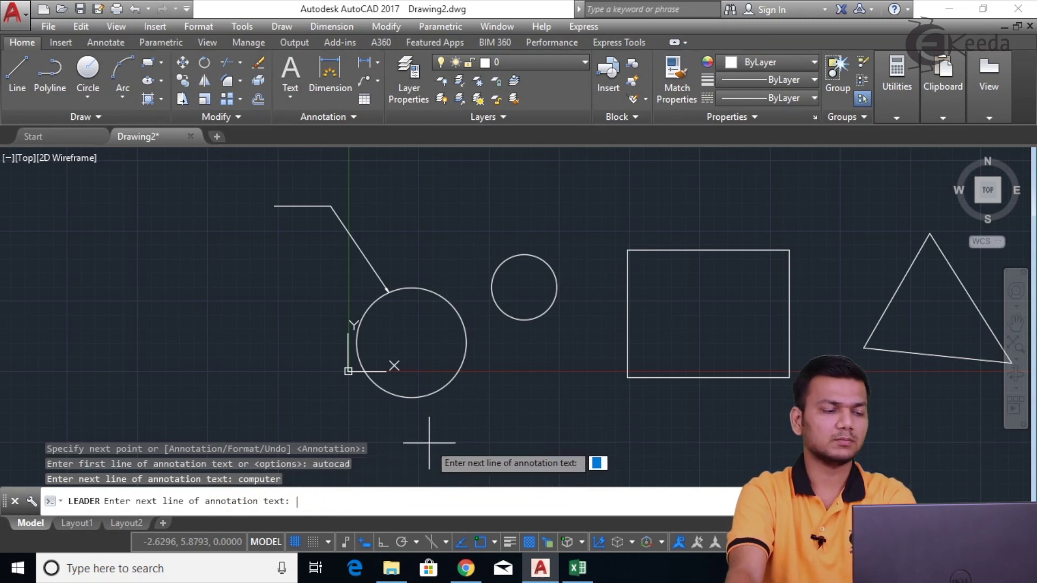
{"action": "key", "text": "Return"}
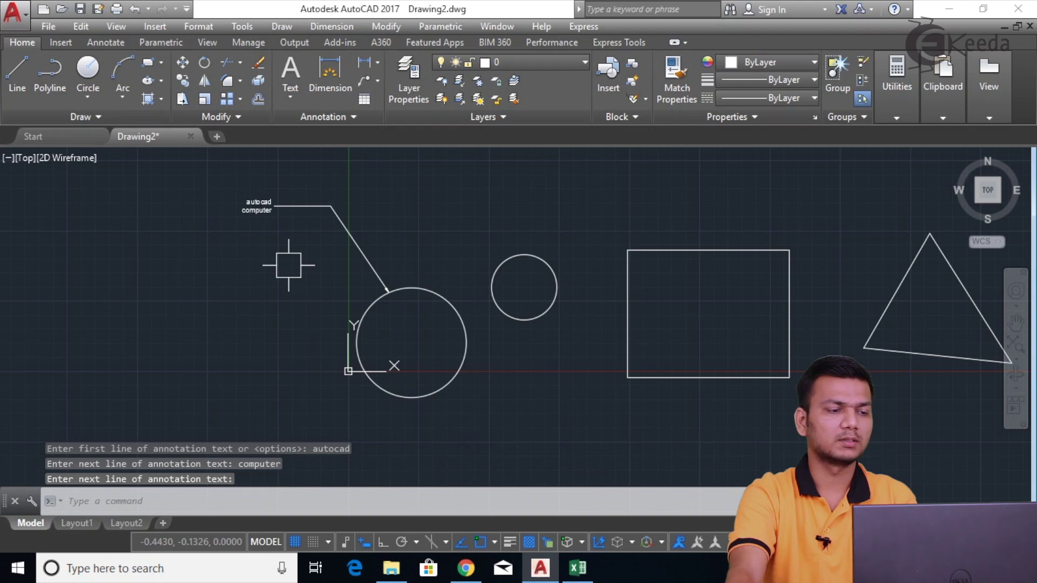
{"action": "scroll", "coordinate": [345, 254], "scroll_direction": "up", "scroll_amount": 2}
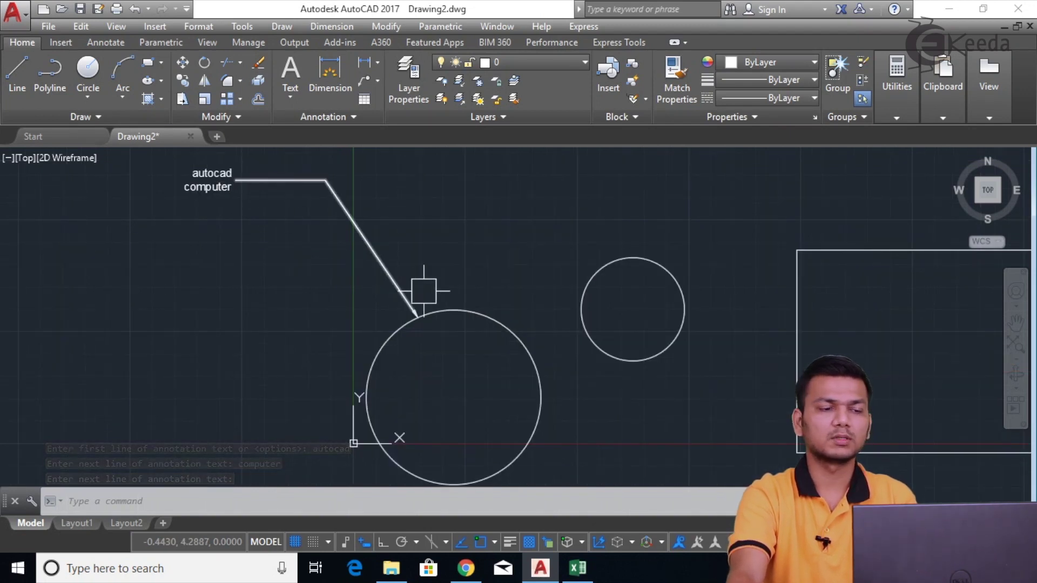
{"action": "mouse_move", "coordinate": [454, 266]}
{"action": "middle_mouse_down"}
{"action": "mouse_move", "coordinate": [428, 283]}
{"action": "mouse_move", "coordinate": [394, 275]}
{"action": "middle_mouse_up"}
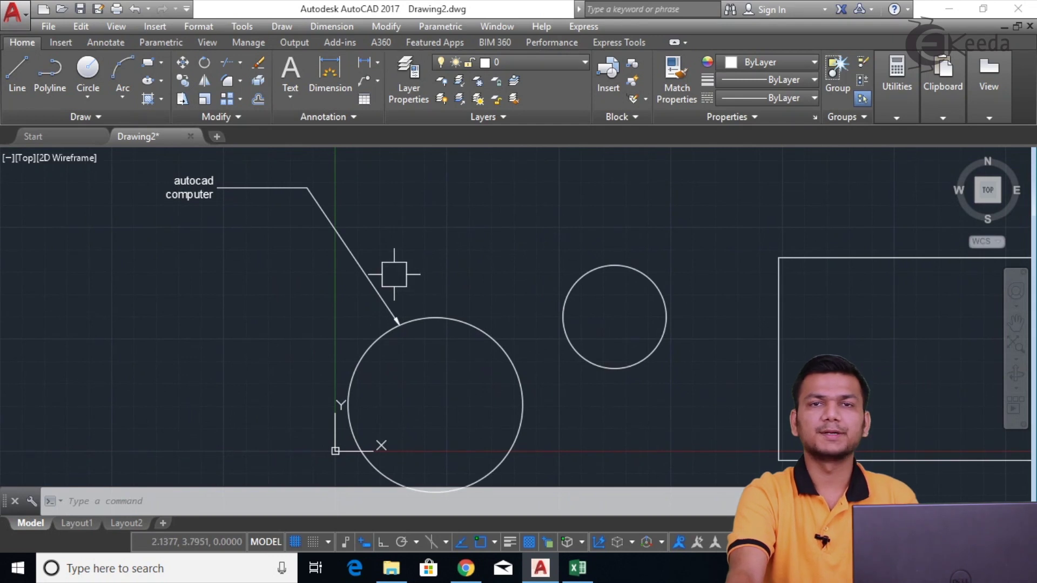
{"action": "scroll", "coordinate": [454, 285], "scroll_direction": "down", "scroll_amount": 2}
{"action": "mouse_move", "coordinate": [476, 298]}
{"action": "middle_mouse_down"}
{"action": "mouse_move", "coordinate": [423, 303]}
{"action": "mouse_move", "coordinate": [403, 275]}
{"action": "mouse_move", "coordinate": [395, 282]}
{"action": "middle_mouse_up"}
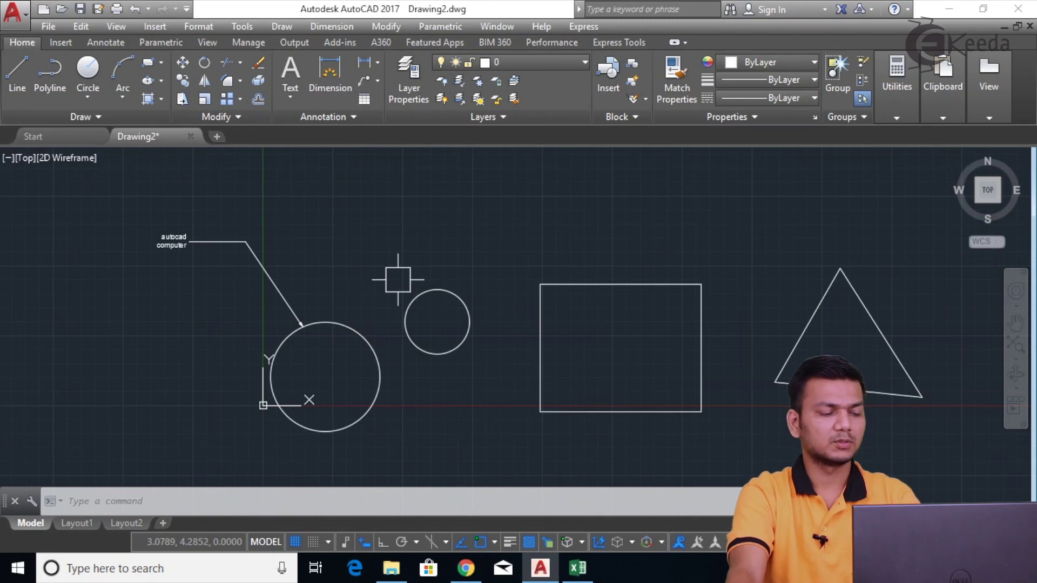
Draw a quick leader from the small circle's edge up and right to a horizontal end
{"action": "type", "text": "QLEADER"}
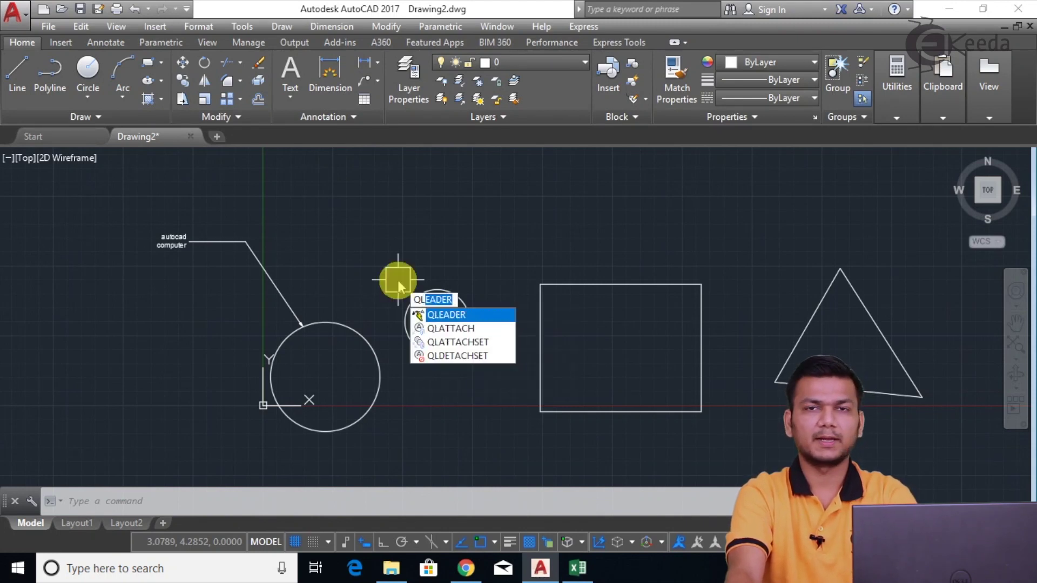
{"action": "key", "text": "Return"}
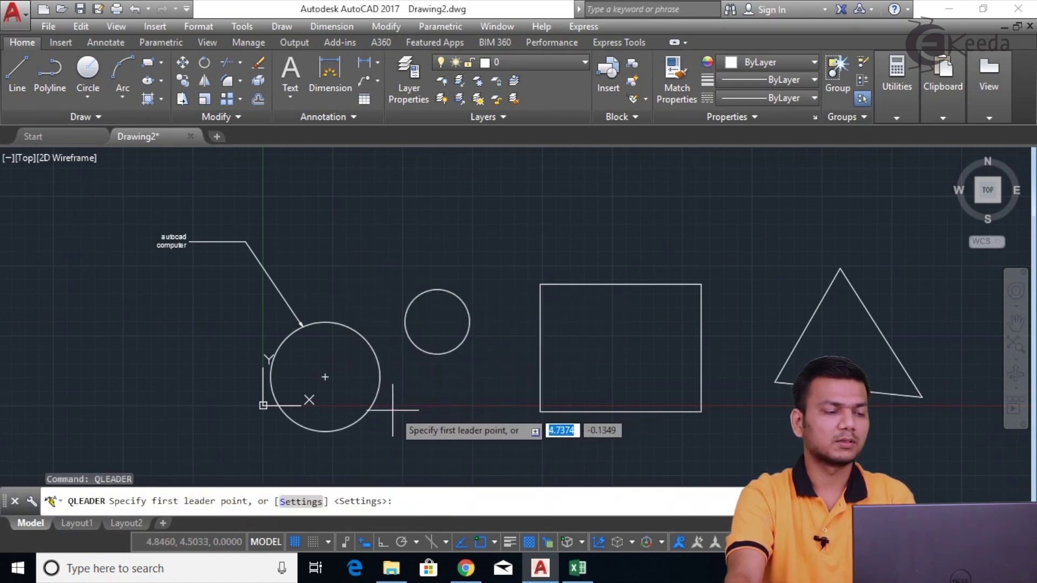
{"action": "left_click", "coordinate": [463, 294]}
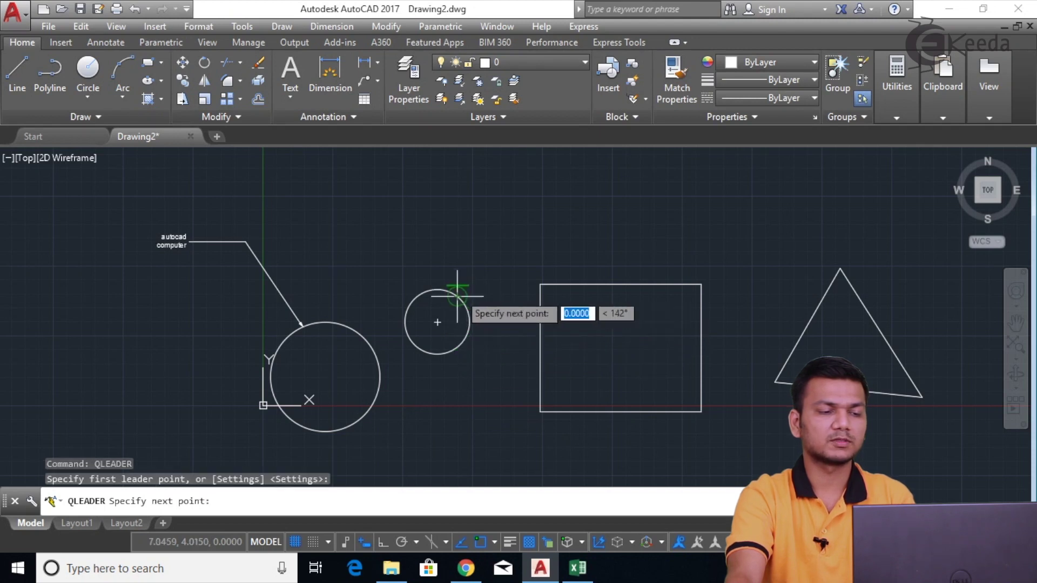
{"action": "left_click", "coordinate": [525, 208]}
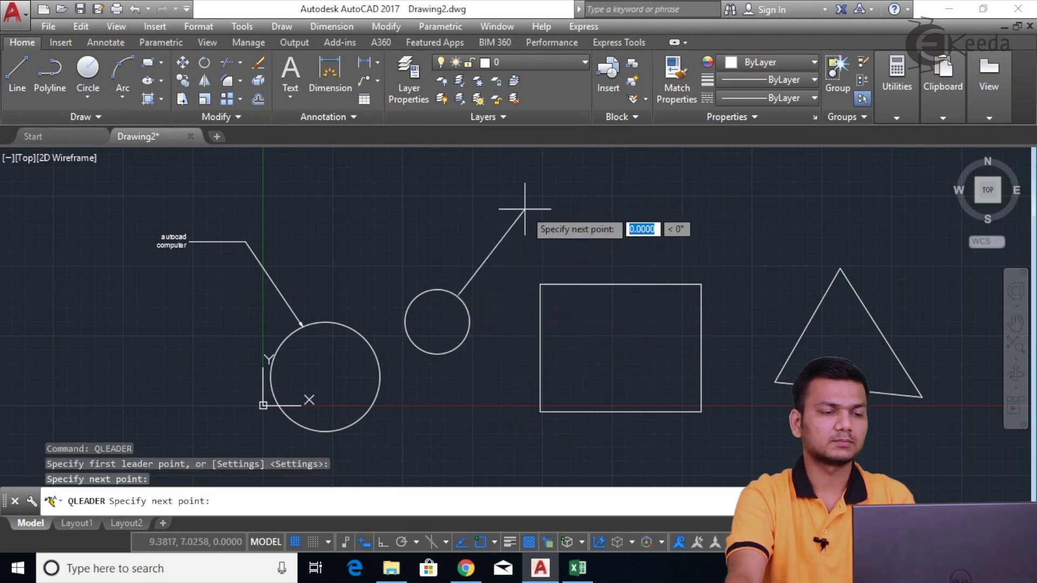
{"action": "left_click", "coordinate": [589, 207]}
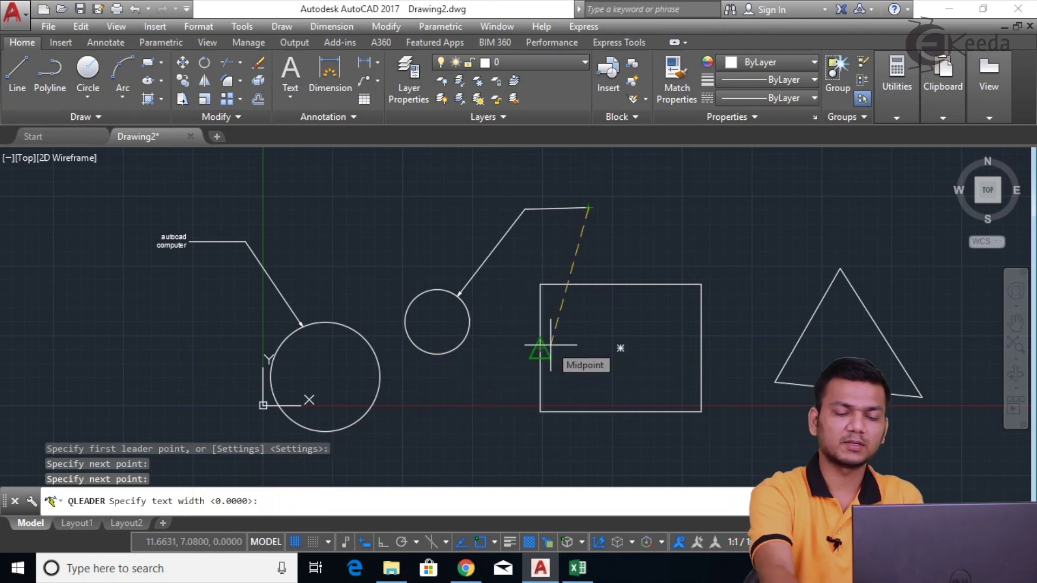
Set text width 3 and label the leader 'asjhlflia'
{"action": "type", "text": "3"}
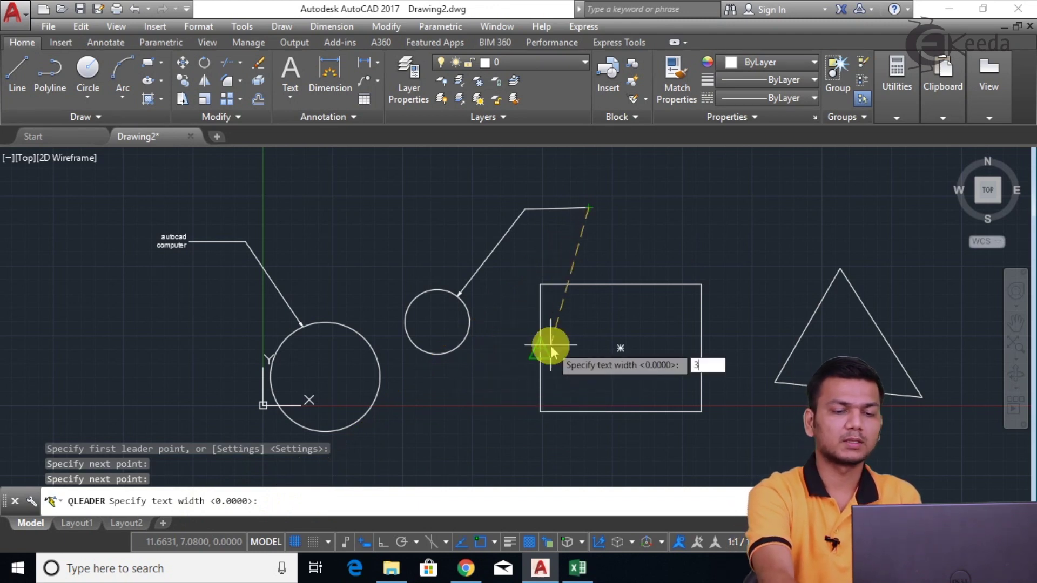
{"action": "key", "text": "Return"}
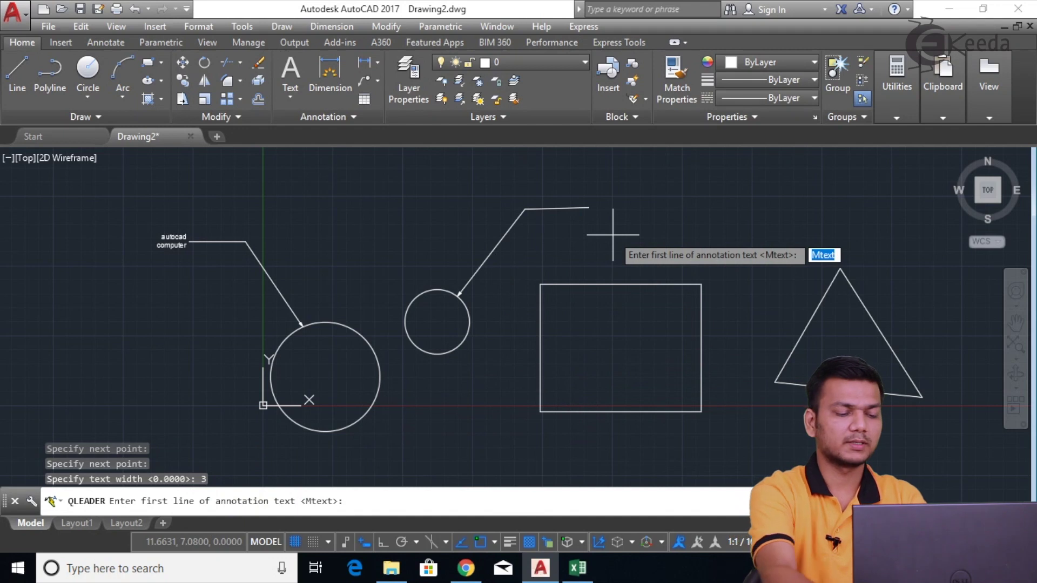
{"action": "type", "text": "asjhlflia"}
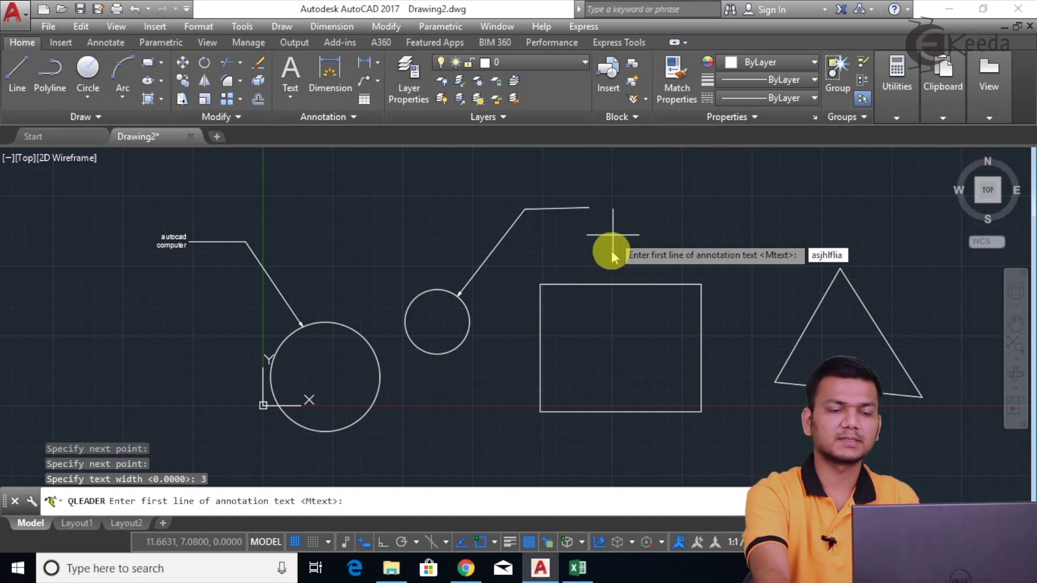
{"action": "key", "text": "Return"}
{"action": "key", "text": "Return"}
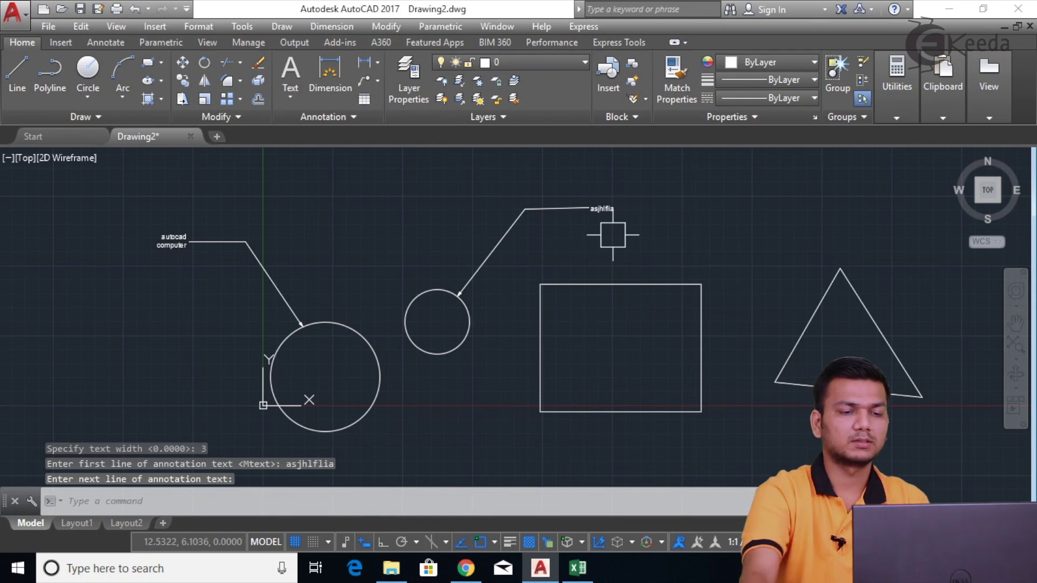
{"action": "scroll", "coordinate": [613, 235], "scroll_direction": "up", "scroll_amount": 3}
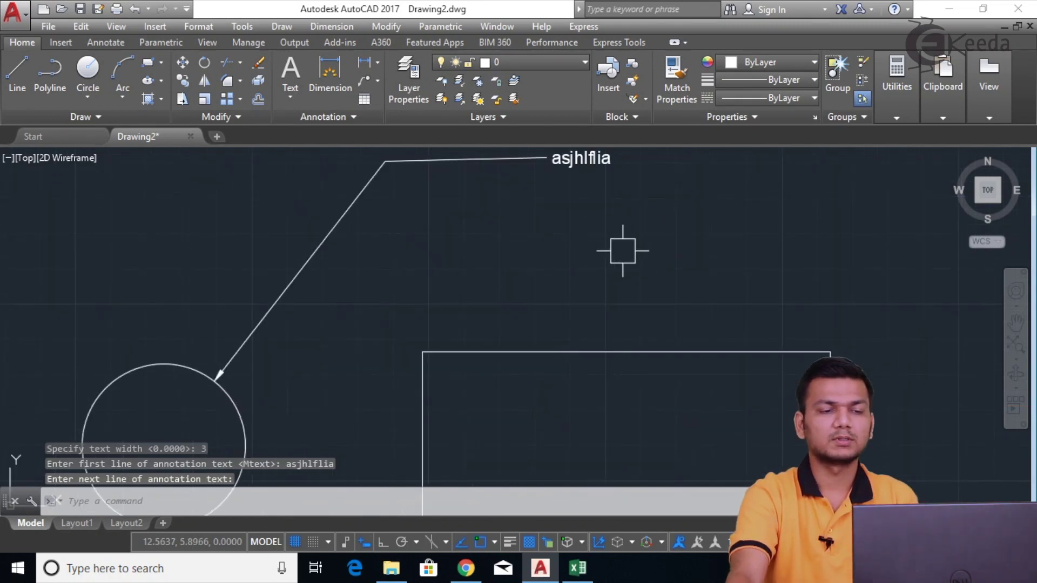
{"action": "scroll", "coordinate": [621, 248], "scroll_direction": "down", "scroll_amount": 3}
{"action": "scroll", "coordinate": [551, 225], "scroll_direction": "up", "scroll_amount": 3}
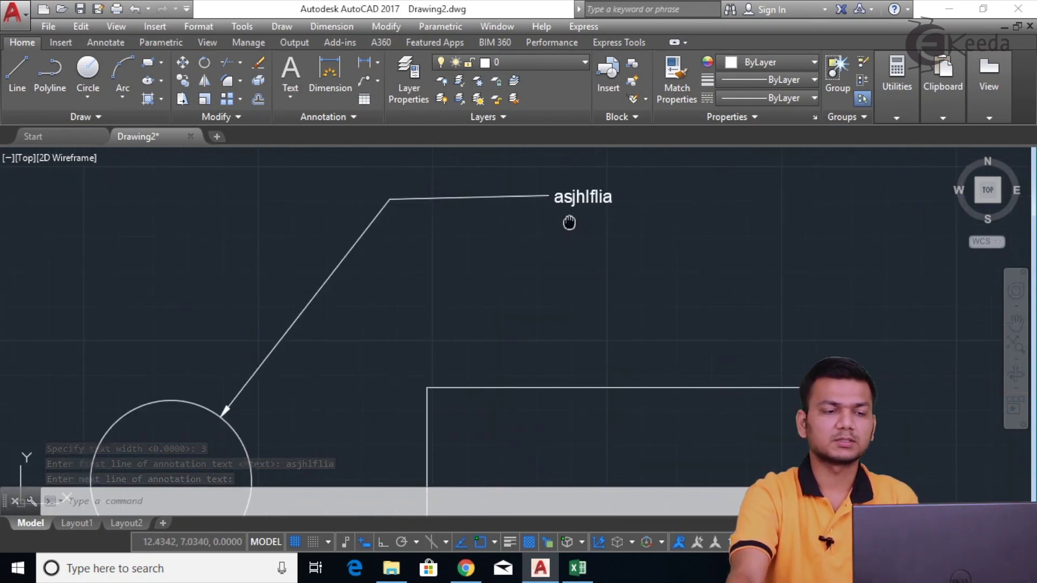
{"action": "scroll", "coordinate": [537, 286], "scroll_direction": "down", "scroll_amount": 3}
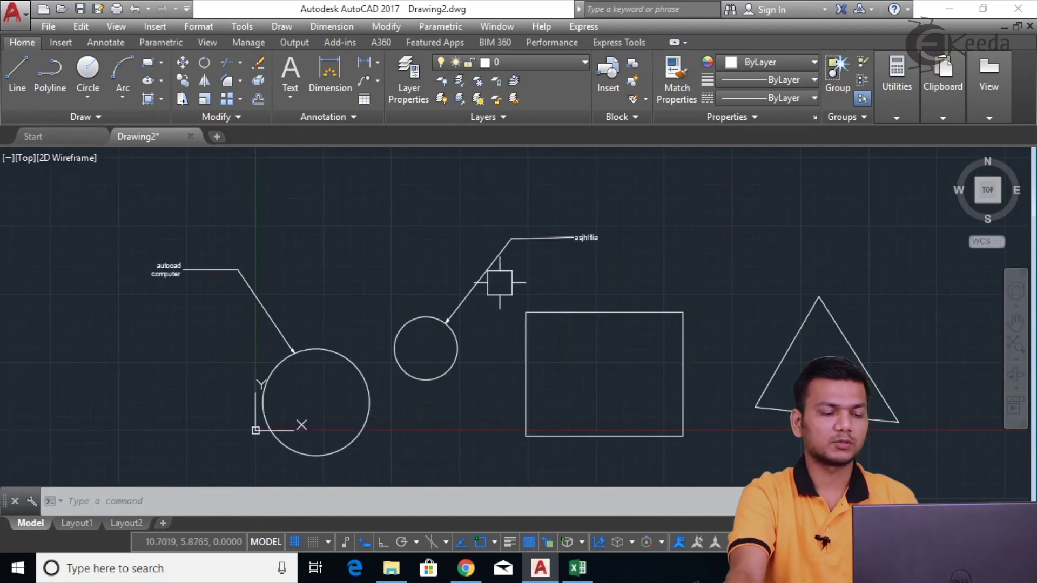
Draw a quick leader from the rectangle's top edge up and right to a horizontal end
{"action": "type", "text": "QL"}
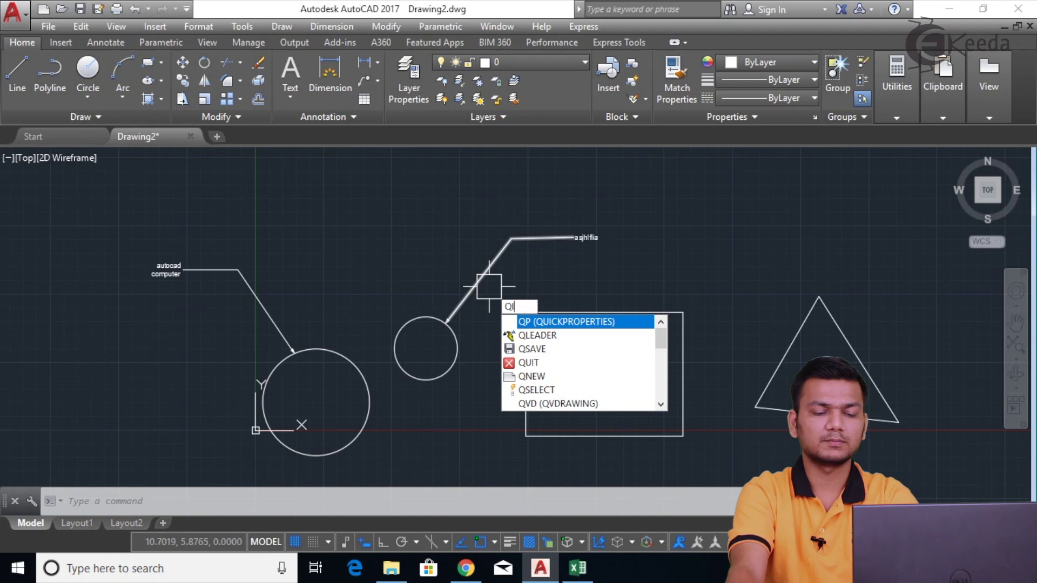
{"action": "key", "text": "Return"}
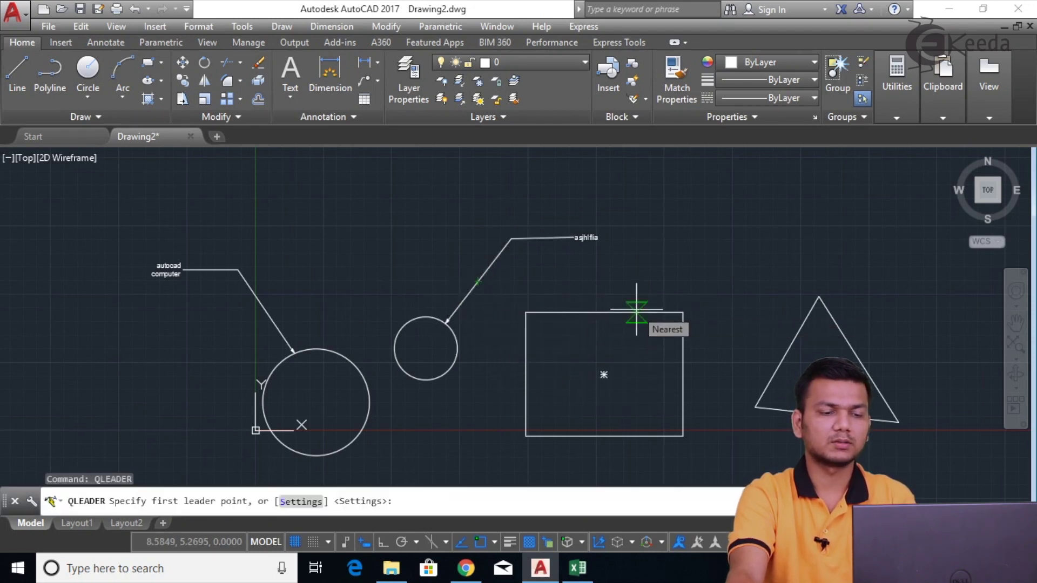
{"action": "left_click", "coordinate": [638, 312]}
{"action": "left_click", "coordinate": [725, 205]}
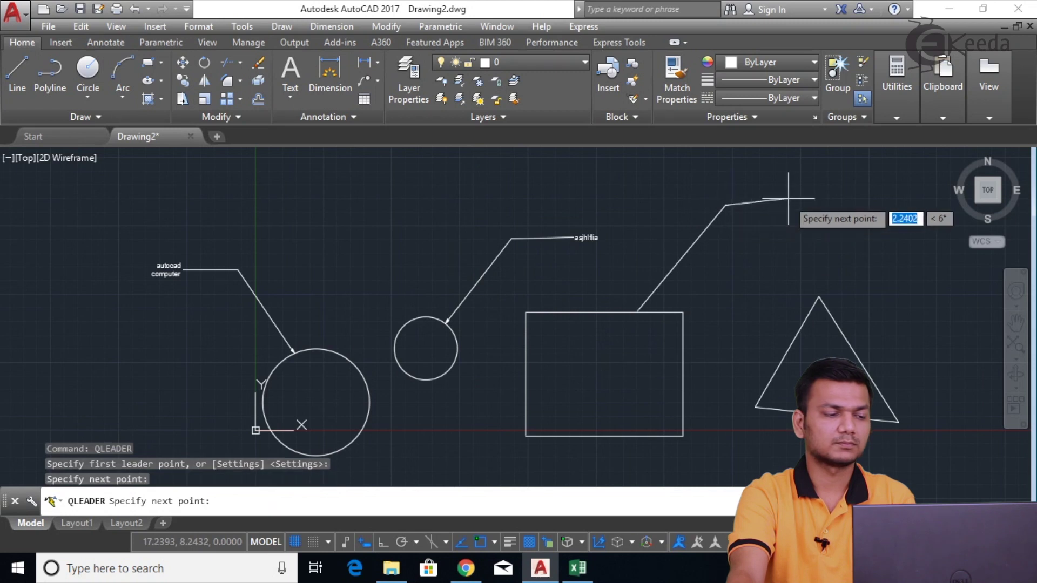
{"action": "left_click", "coordinate": [792, 199]}
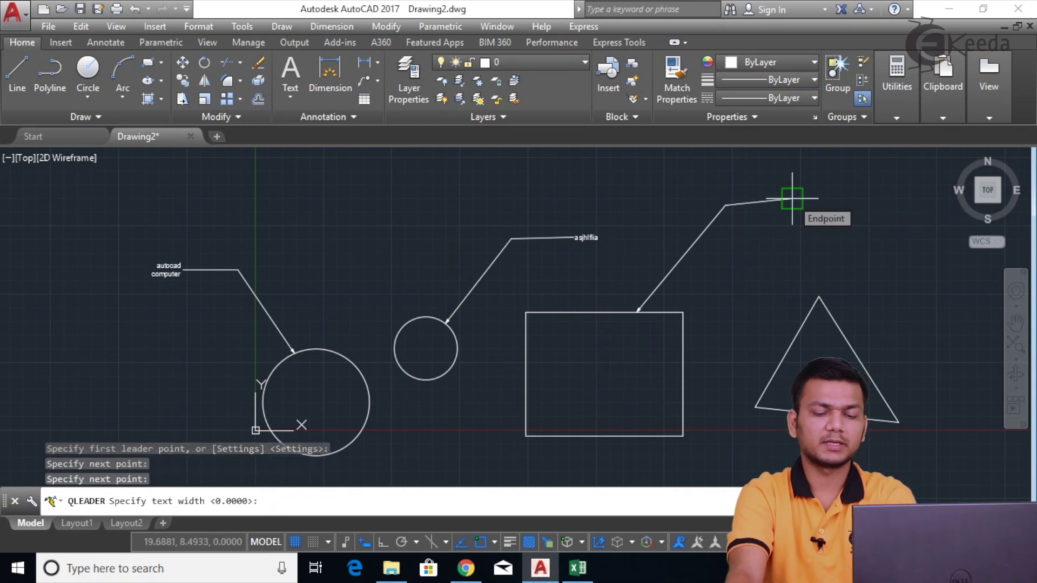
Set text width 6 and label the leader 'sgdrsg' and 'wdfuyafy'
{"action": "type", "text": "6"}
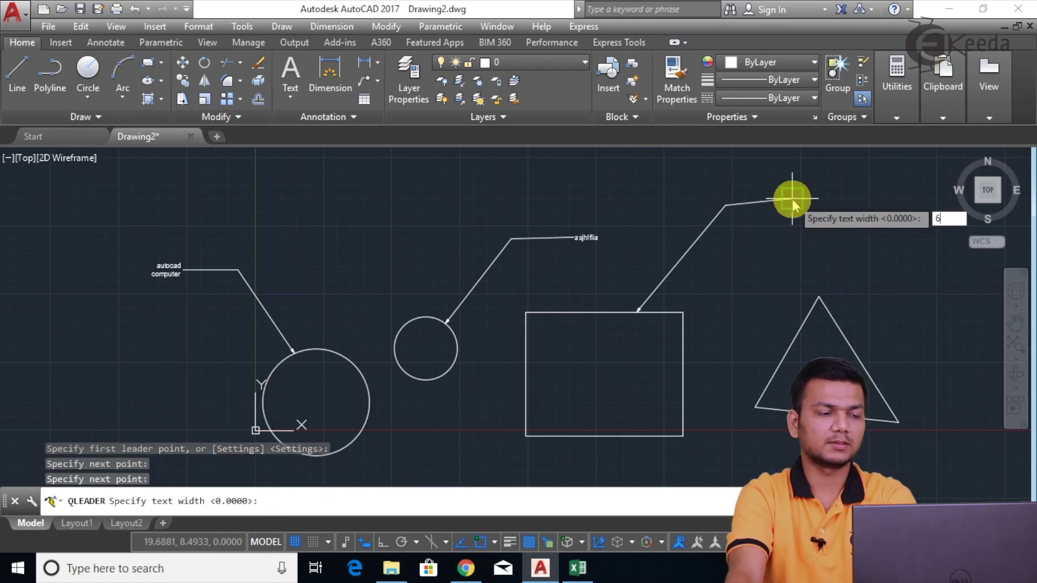
{"action": "key", "text": "Return"}
{"action": "type", "text": "sgdrsg"}
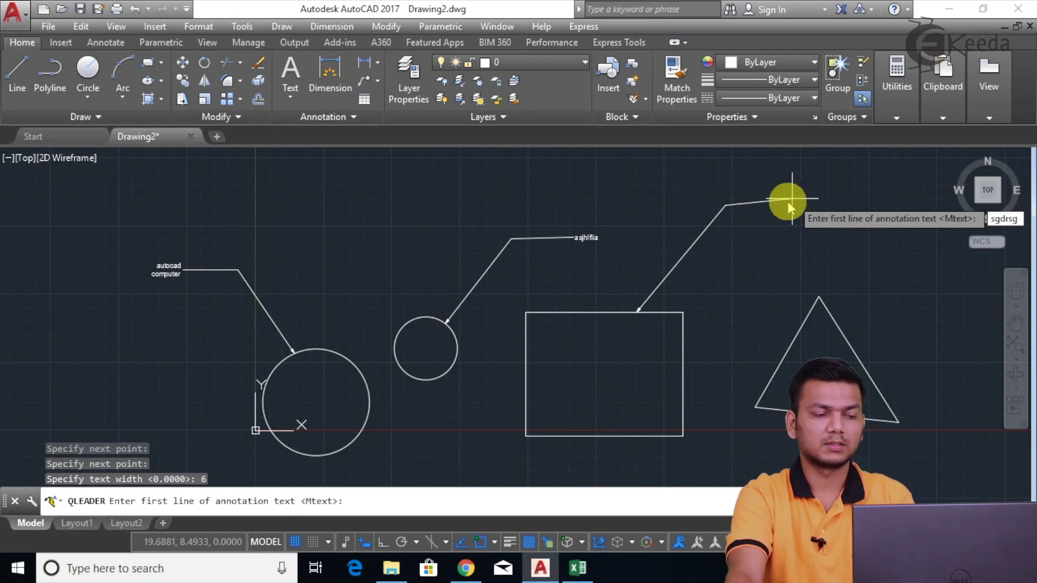
{"action": "key", "text": "Return"}
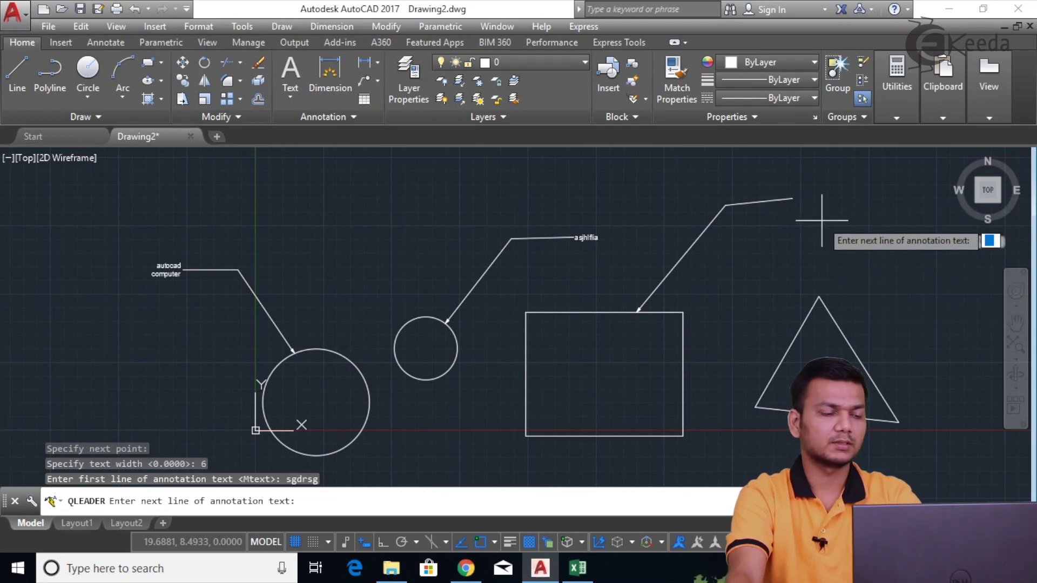
{"action": "type", "text": "wdfuyafy"}
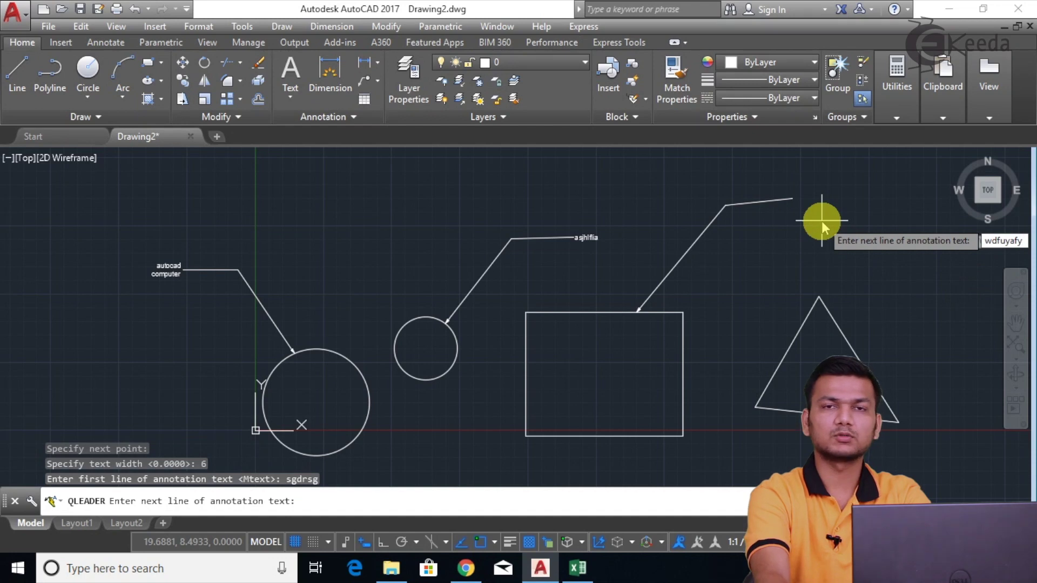
{"action": "key", "text": "Return"}
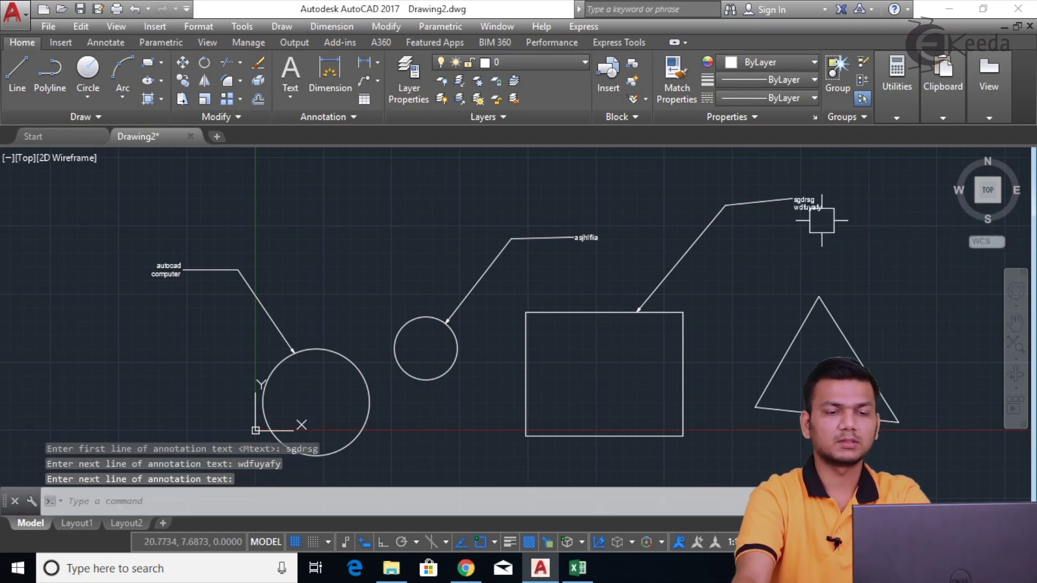
{"action": "scroll", "coordinate": [823, 227], "scroll_direction": "up", "scroll_amount": 4}
{"action": "scroll", "coordinate": [815, 243], "scroll_direction": "down", "scroll_amount": 2}
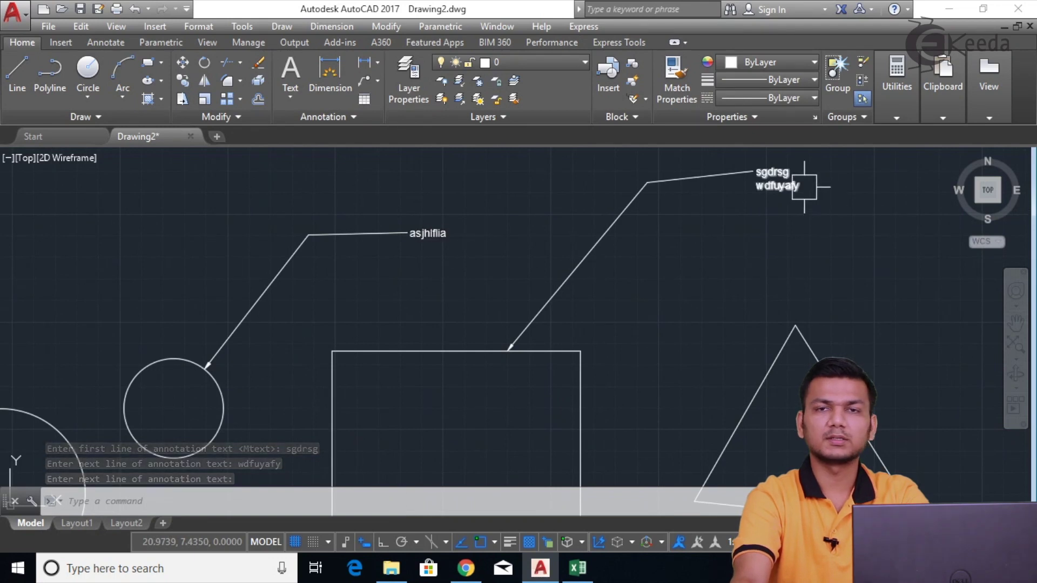
{"action": "scroll", "coordinate": [702, 256], "scroll_direction": "down", "scroll_amount": 2}
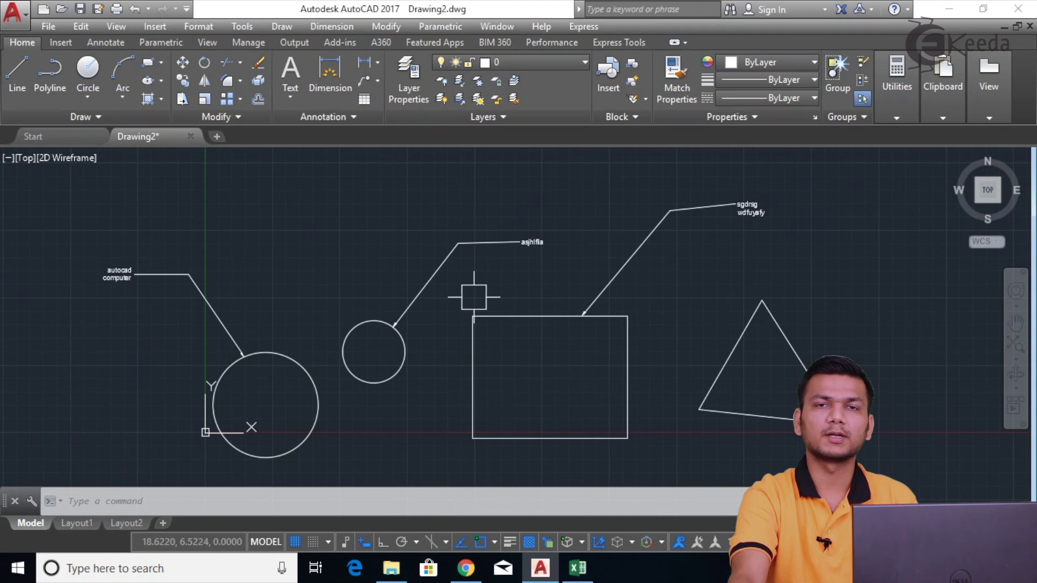
Start QLEADER and open Leader Settings at the leader line and arrowhead options
{"action": "middle_click_drag", "start_coordinate": [412, 293], "coordinate": [458, 281]}
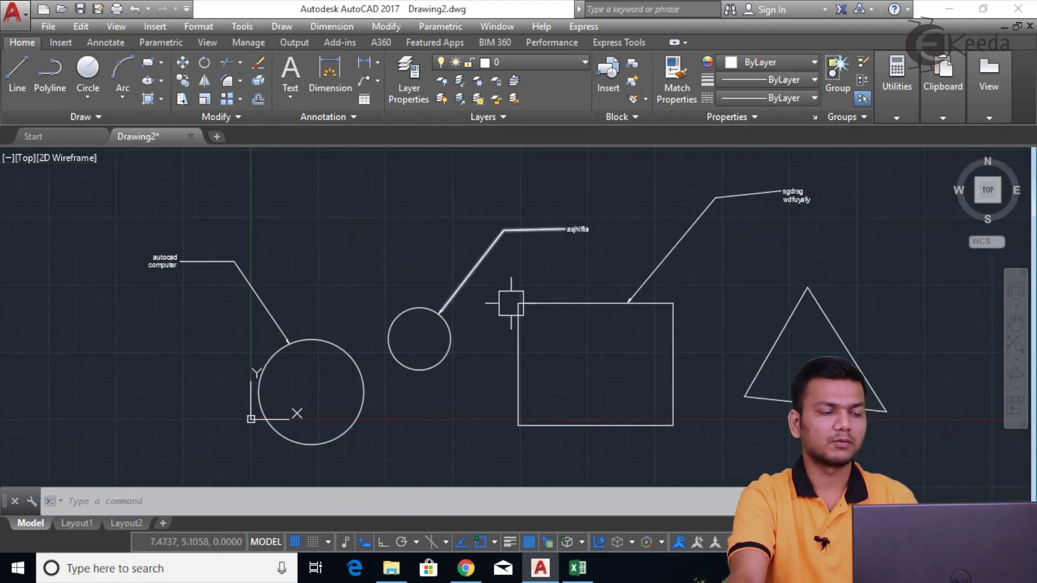
{"action": "mouse_move", "coordinate": [513, 306]}
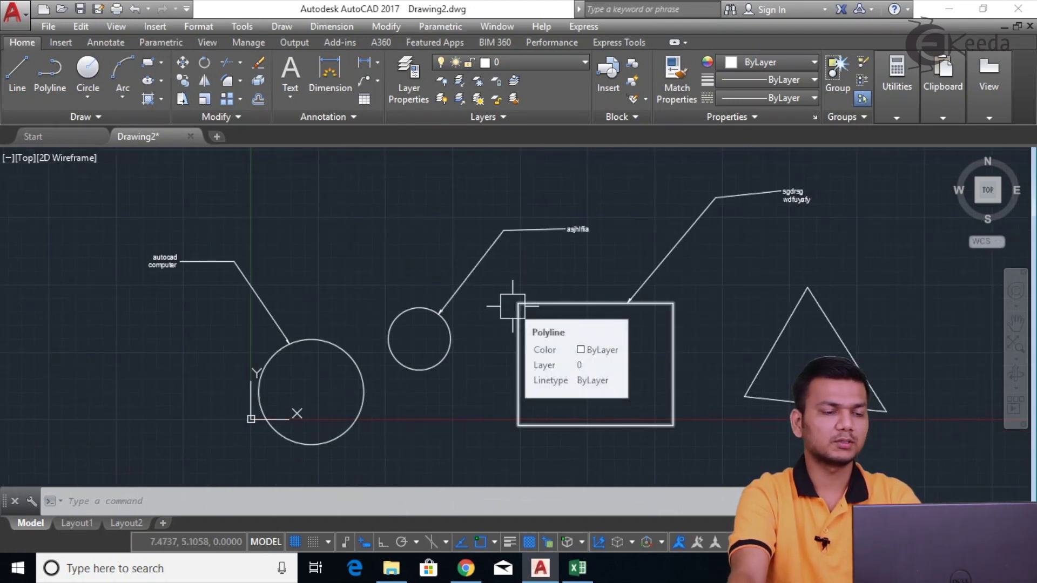
{"action": "type", "text": "ql"}
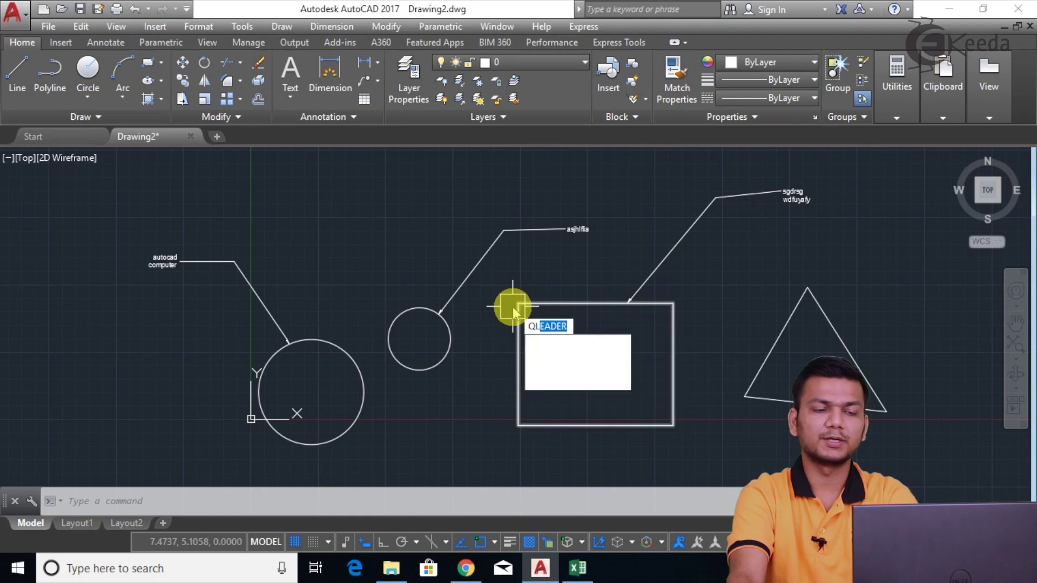
{"action": "key", "text": "Return"}
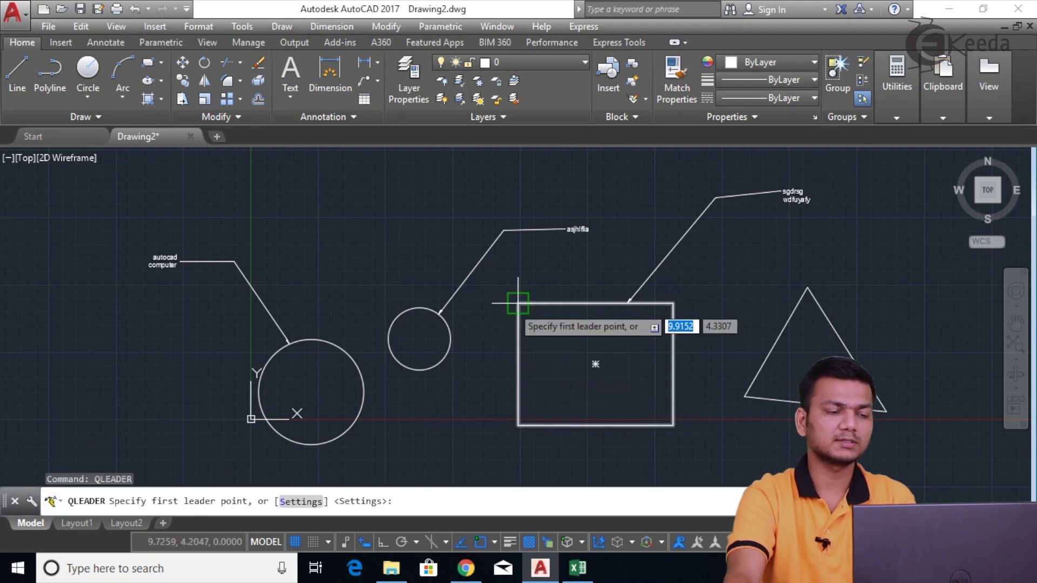
{"action": "left_click", "coordinate": [311, 502]}
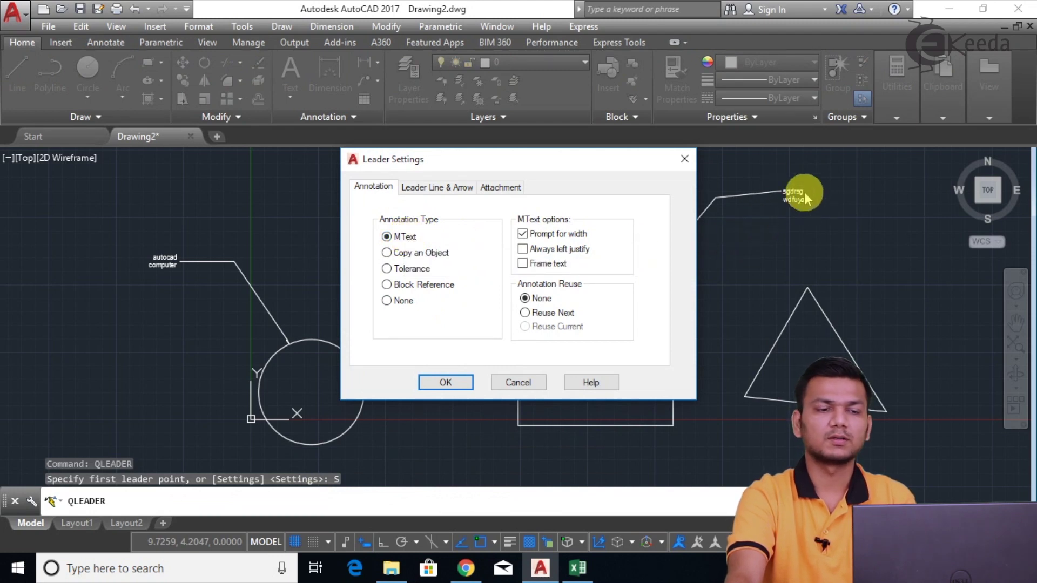
{"action": "left_click", "coordinate": [439, 191]}
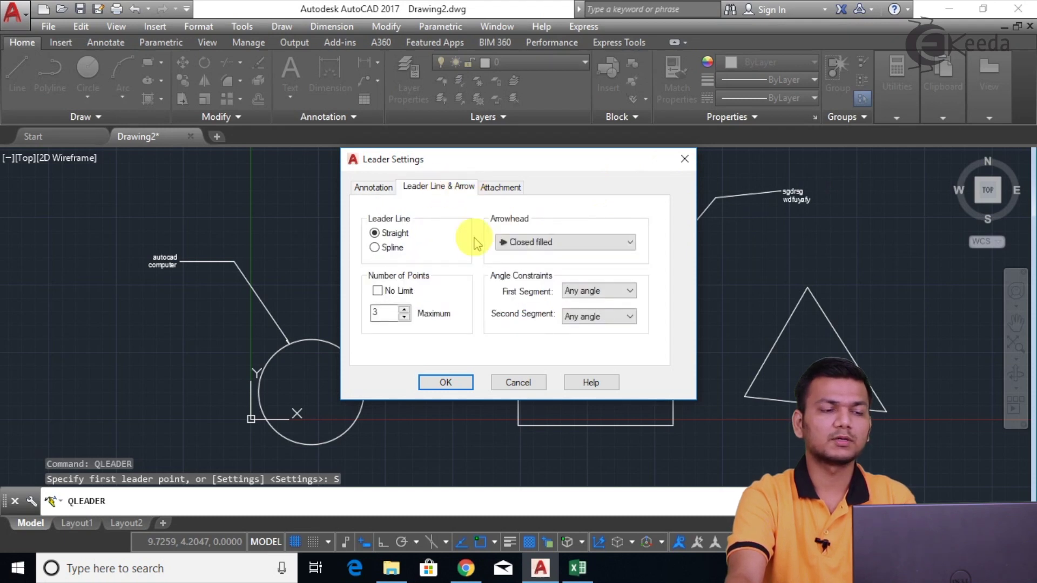
{"action": "left_click_drag", "start_coordinate": [508, 171], "coordinate": [385, 149]}
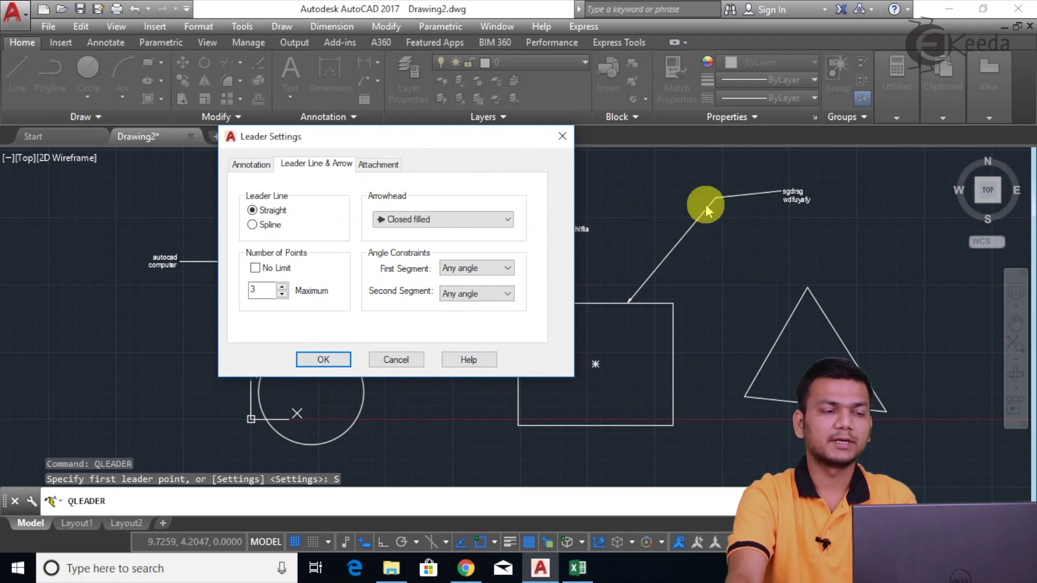
{"action": "left_click", "coordinate": [274, 231]}
{"action": "left_click", "coordinate": [273, 212]}
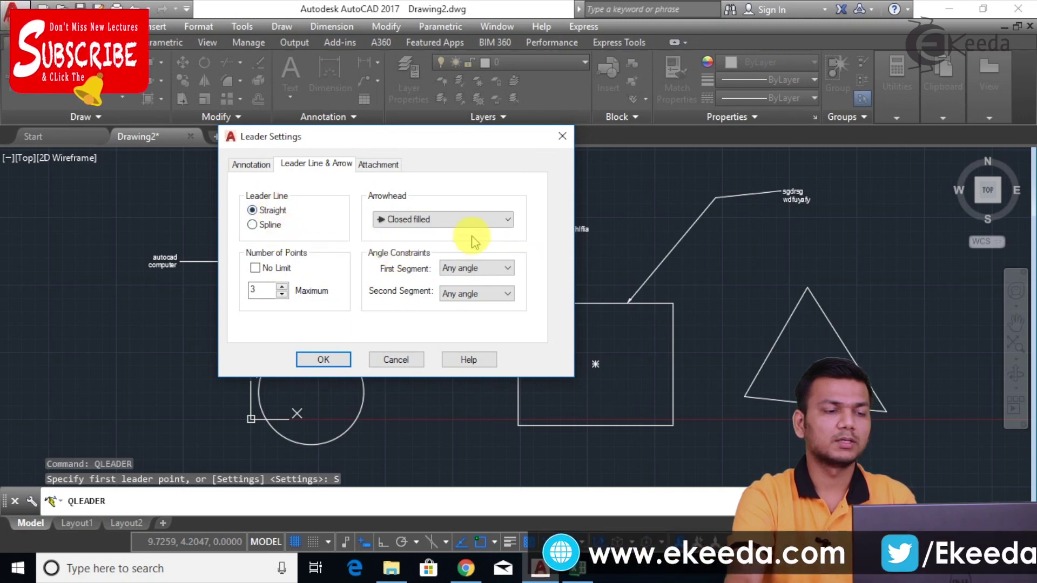
{"action": "left_click", "coordinate": [462, 220]}
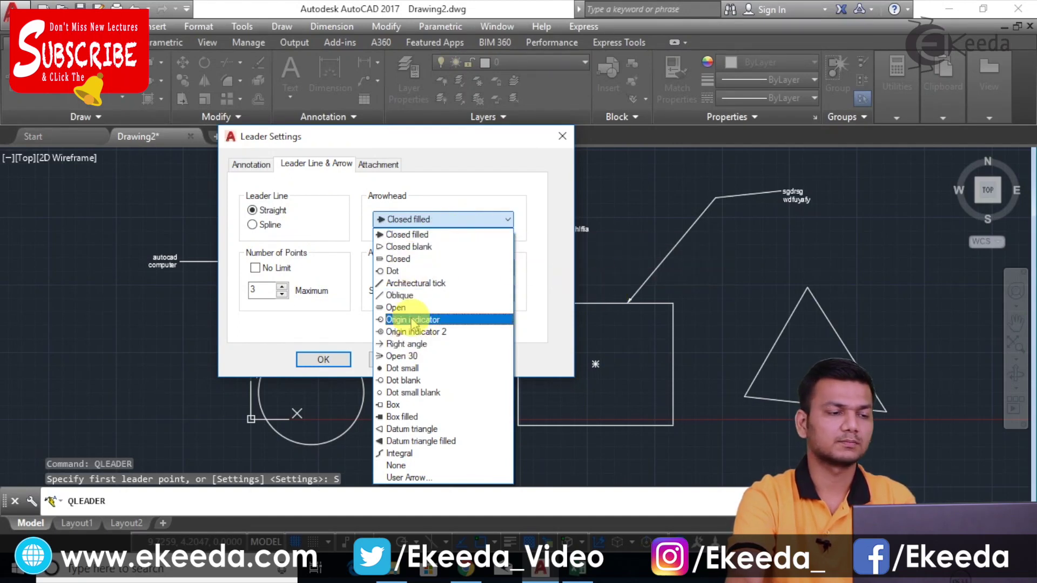
{"action": "left_click", "coordinate": [447, 225]}
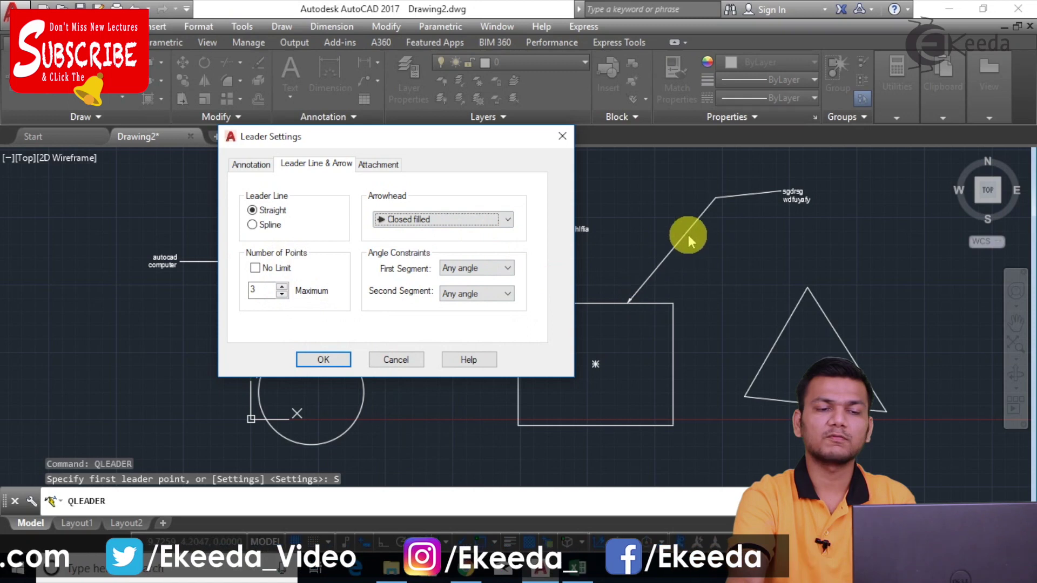
{"action": "left_click", "coordinate": [464, 270]}
{"action": "left_click", "coordinate": [462, 273]}
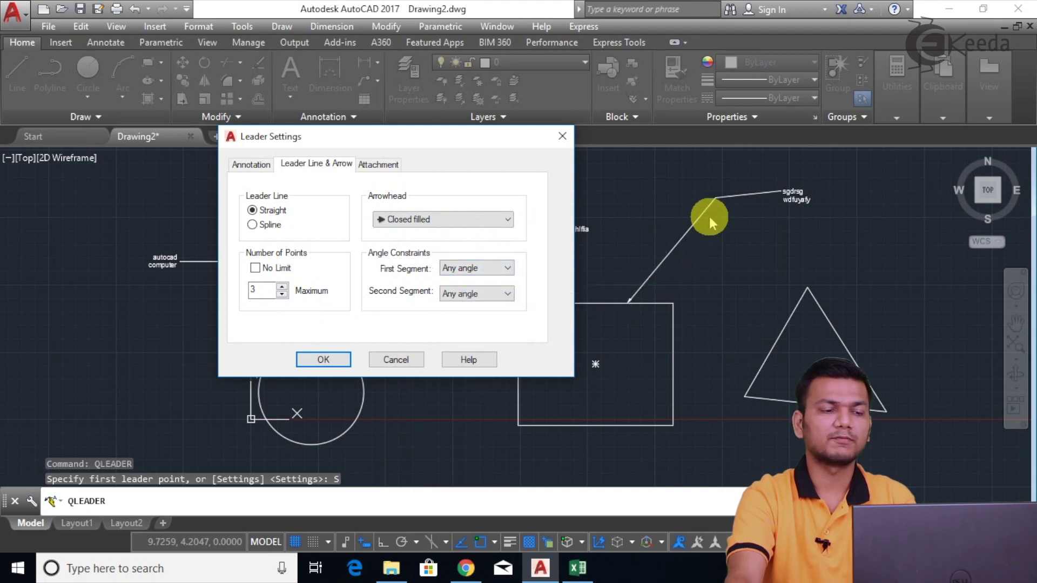
{"action": "left_click", "coordinate": [489, 271]}
{"action": "left_click", "coordinate": [481, 277]}
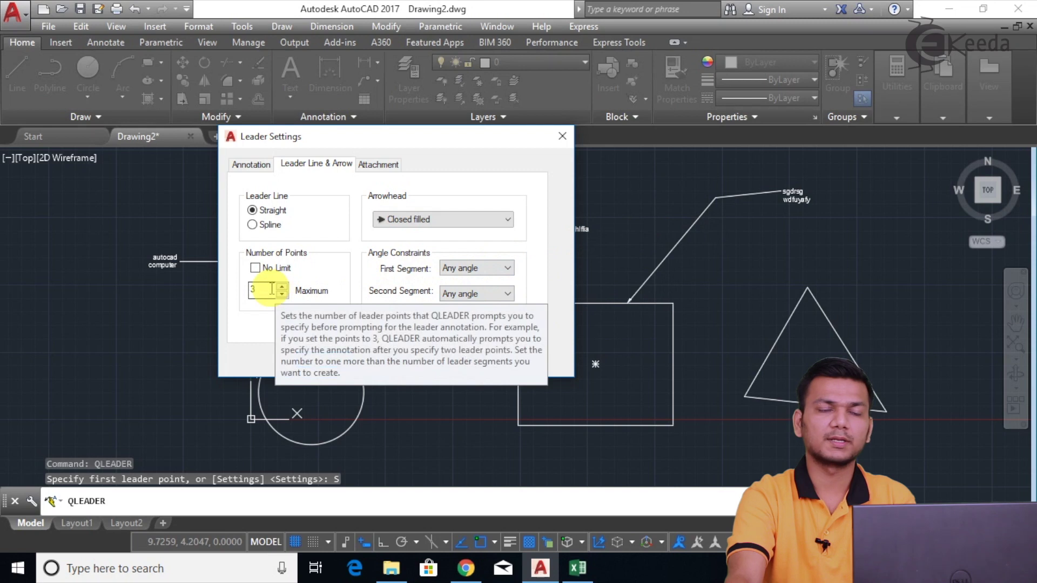
{"action": "left_click", "coordinate": [391, 165]}
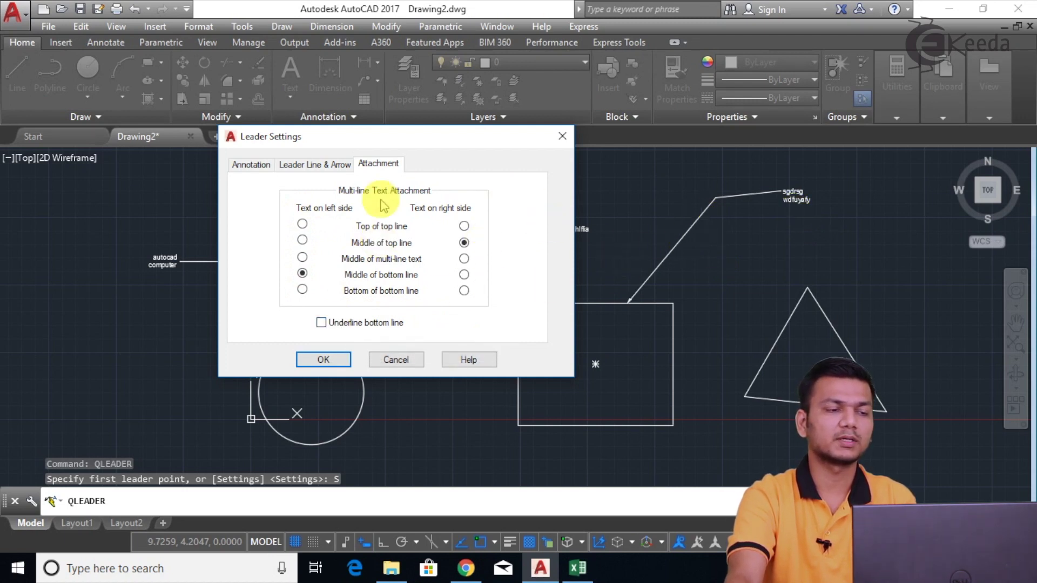
Attach text at the middle of the top line, set annotation to Copy an Object, and apply
{"action": "left_click", "coordinate": [464, 242]}
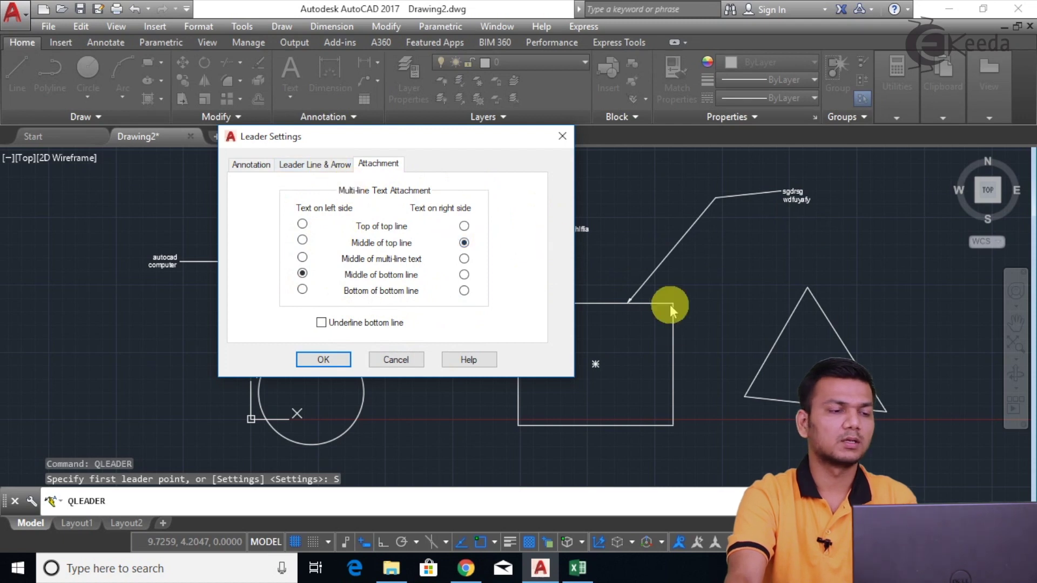
{"action": "left_click", "coordinate": [265, 170]}
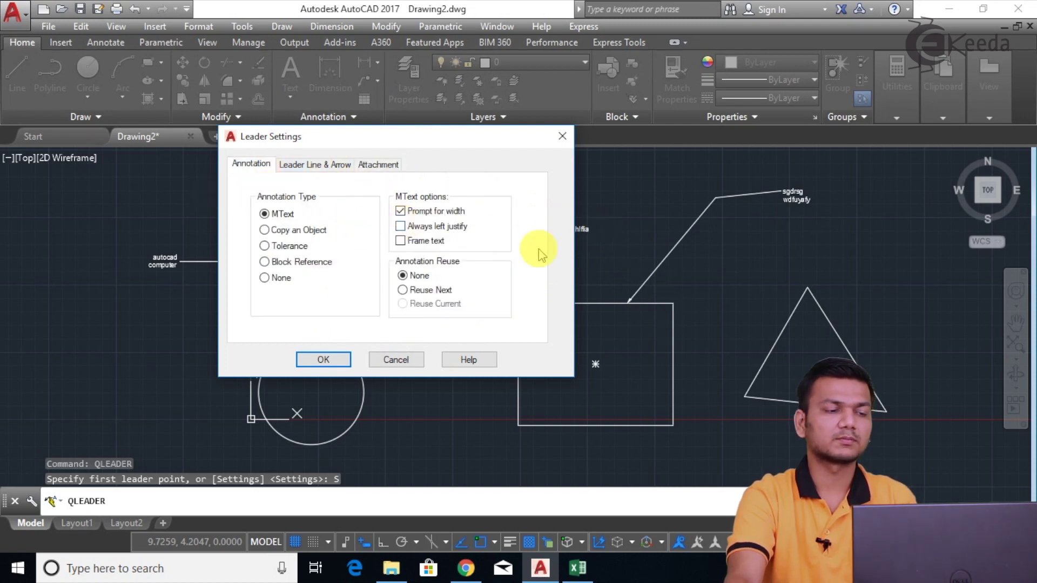
{"action": "mouse_move", "coordinate": [277, 233]}
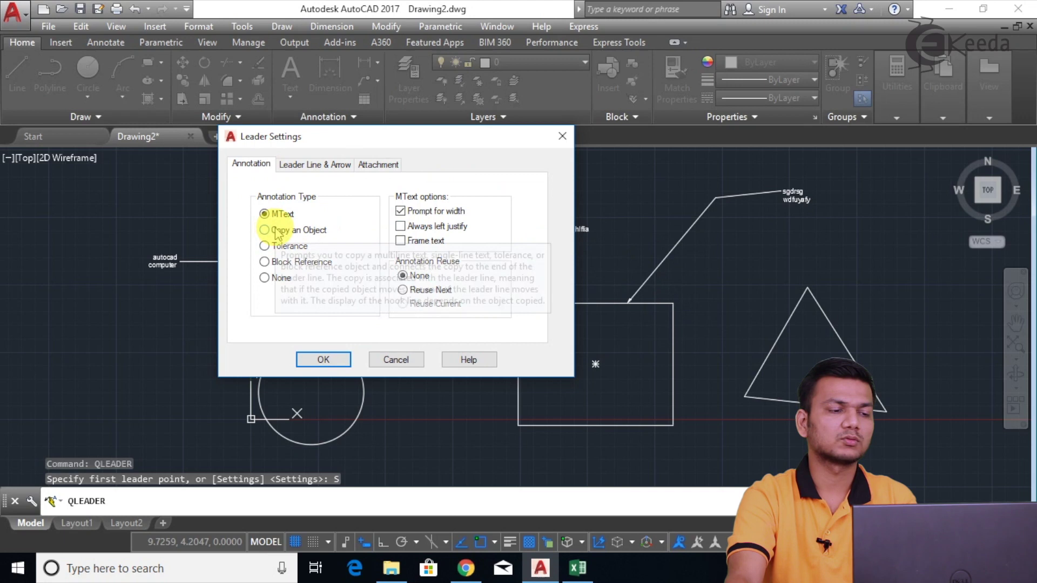
{"action": "left_click", "coordinate": [276, 231]}
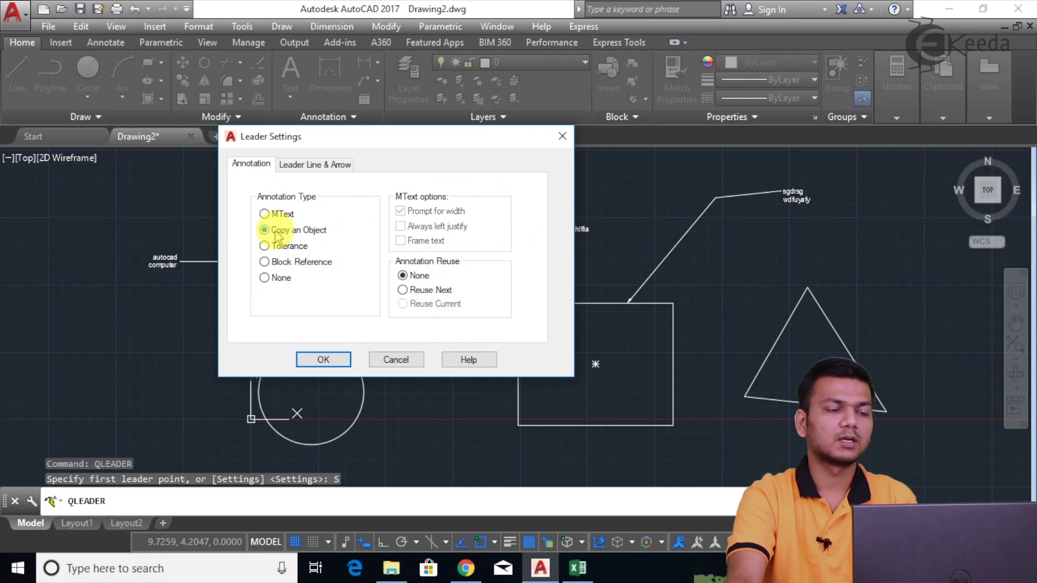
{"action": "left_click", "coordinate": [324, 360]}
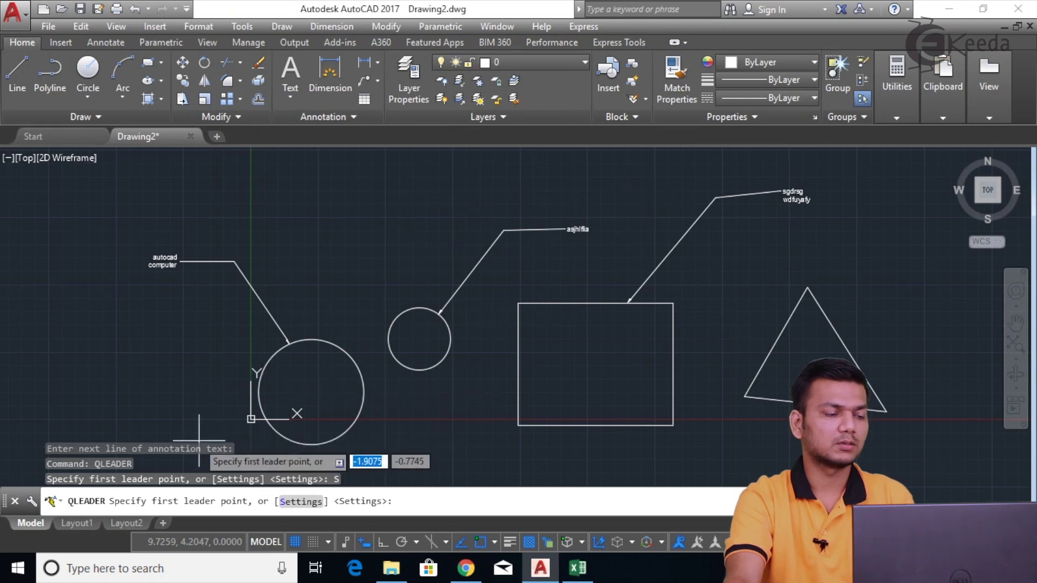
Draw a leader from the large circle's upper-right edge carrying a copy of the 'autocad computer' label
{"action": "key", "text": "Escape"}
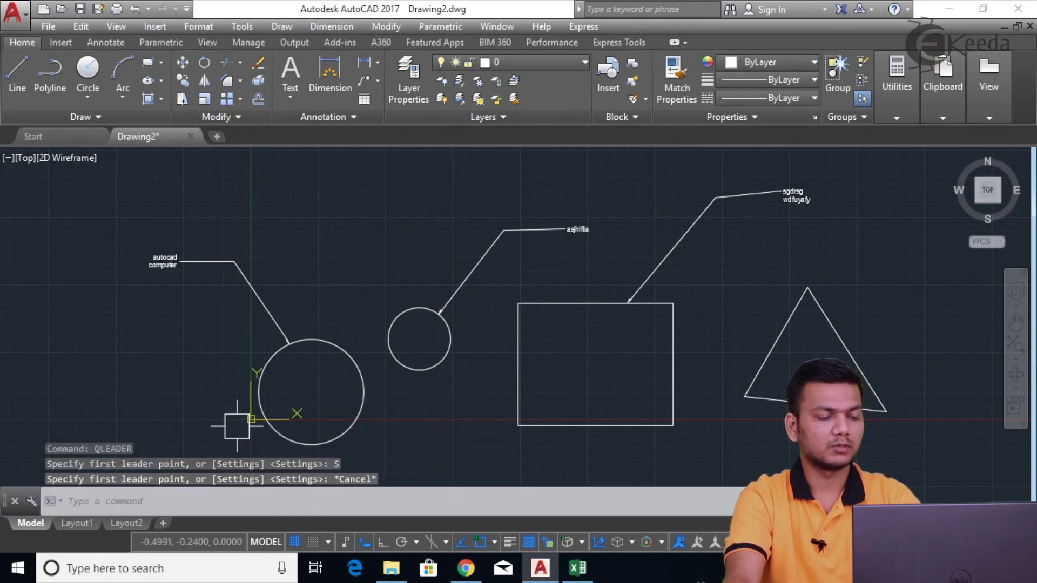
{"action": "type", "text": "le"}
{"action": "key", "text": "Return"}
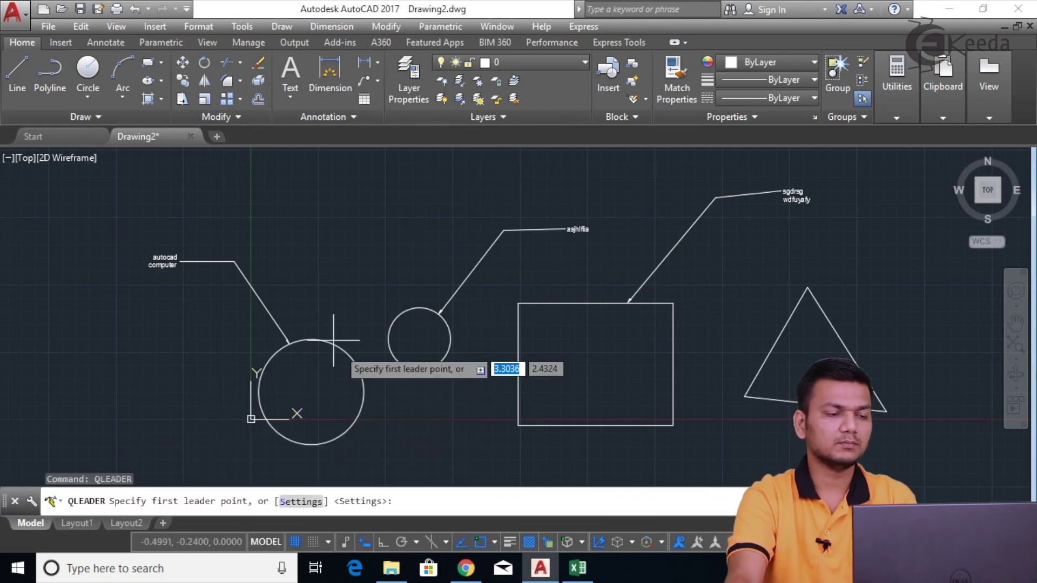
{"action": "left_click", "coordinate": [325, 340]}
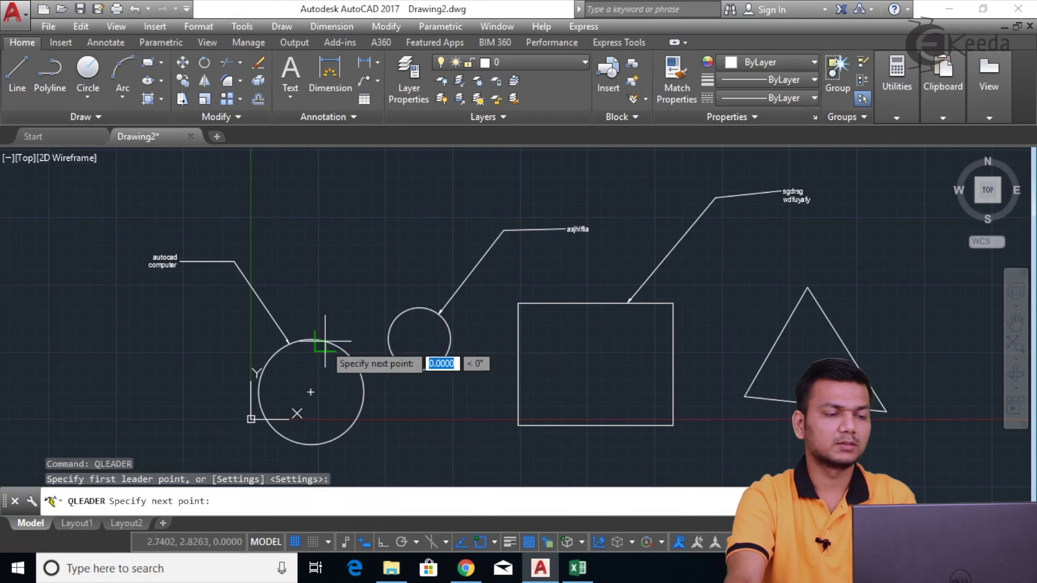
{"action": "left_click", "coordinate": [406, 232]}
{"action": "left_click", "coordinate": [466, 213]}
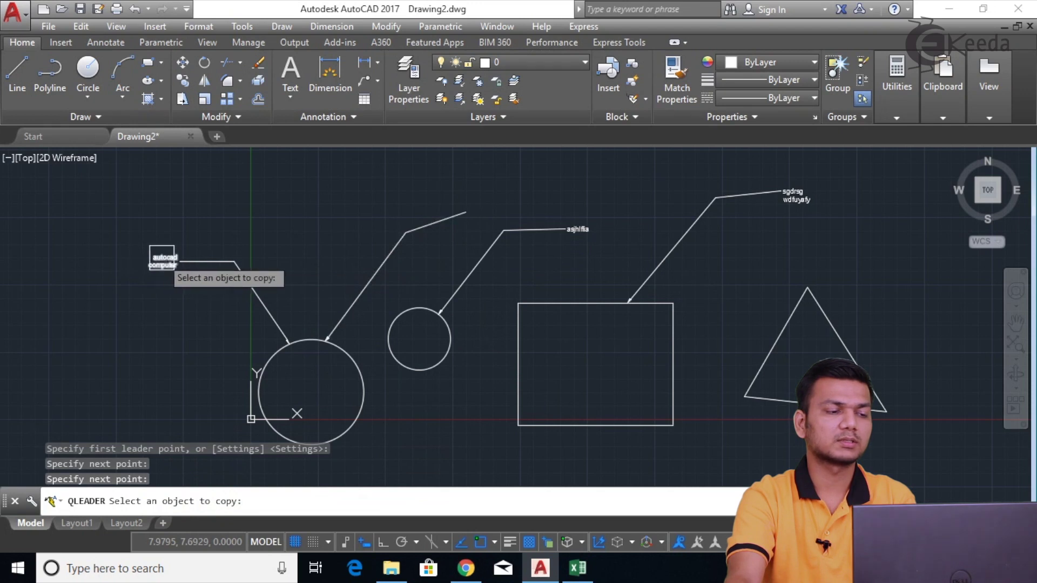
{"action": "left_click", "coordinate": [145, 260]}
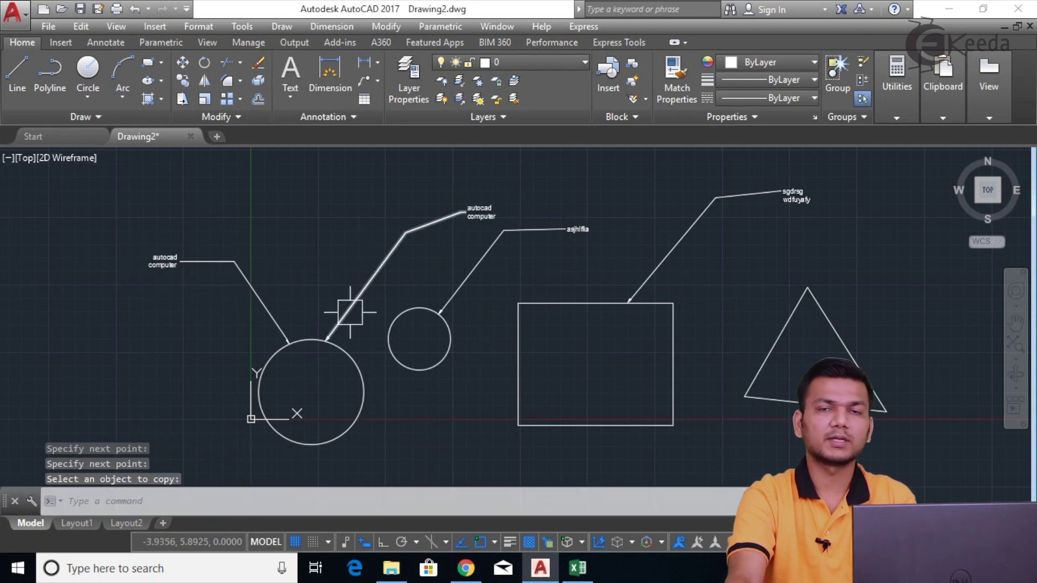
{"action": "middle_click_drag", "start_coordinate": [440, 269], "coordinate": [436, 289]}
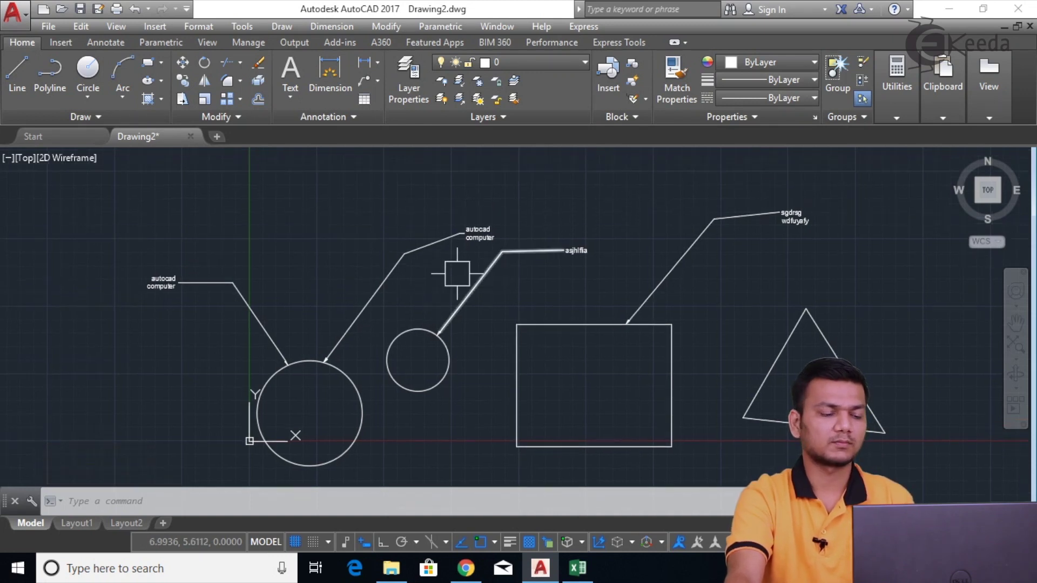
Set the quick leader's annotation type to Tolerance
{"action": "type", "text": "ql"}
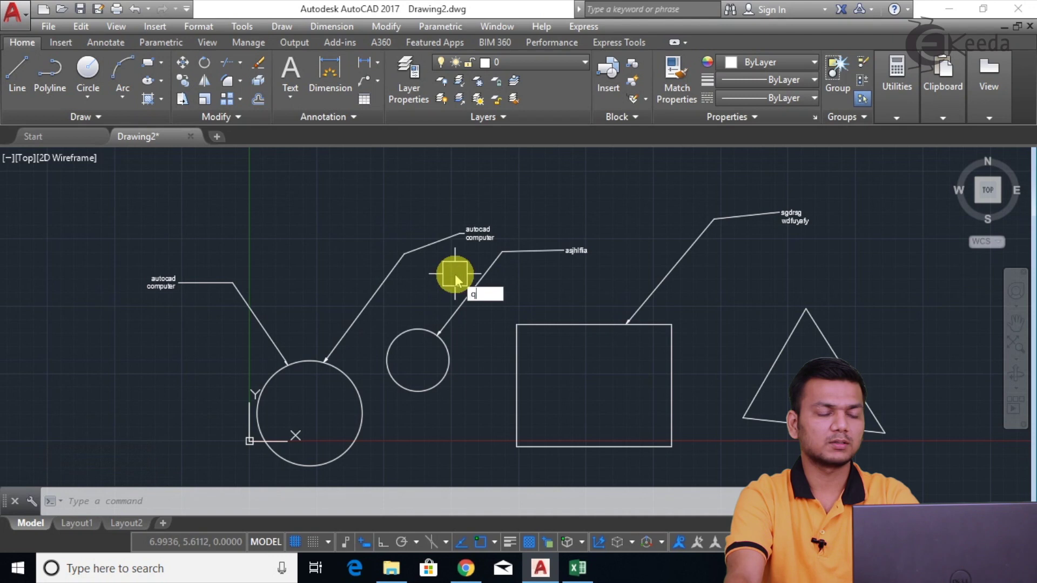
{"action": "key", "text": "Return"}
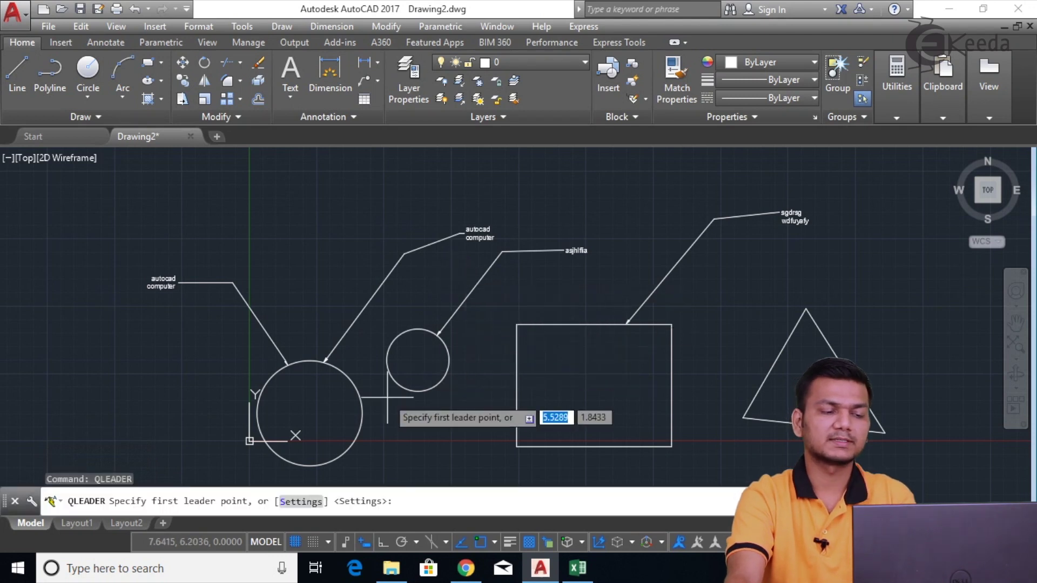
{"action": "left_click", "coordinate": [306, 503]}
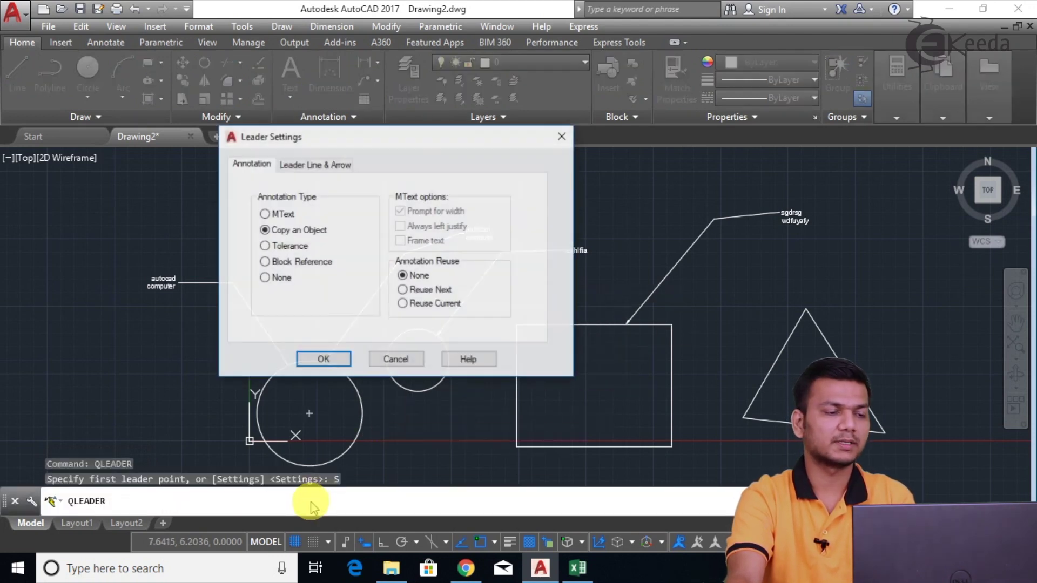
{"action": "left_click", "coordinate": [285, 247]}
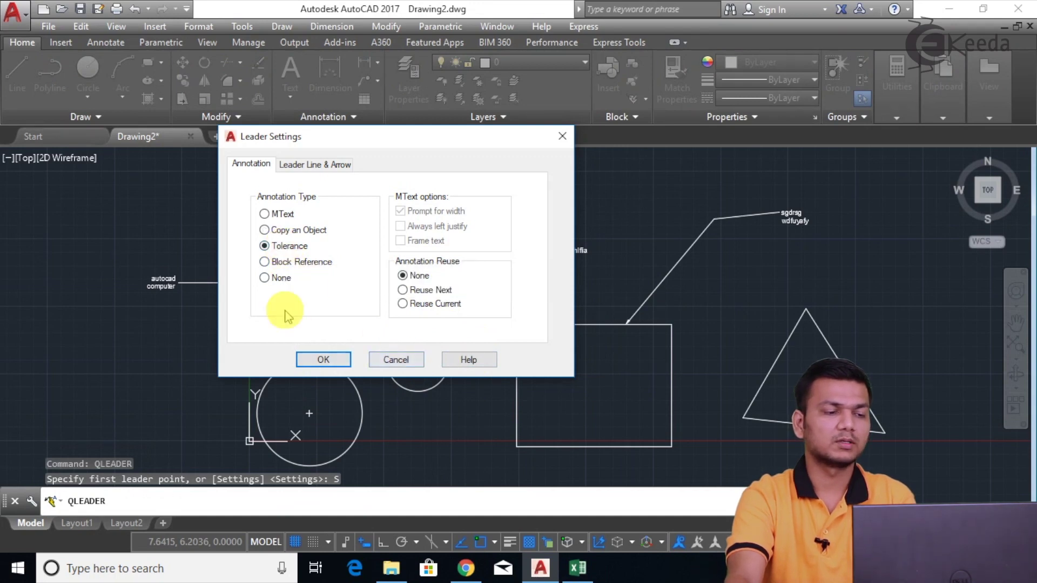
{"action": "left_click", "coordinate": [324, 358]}
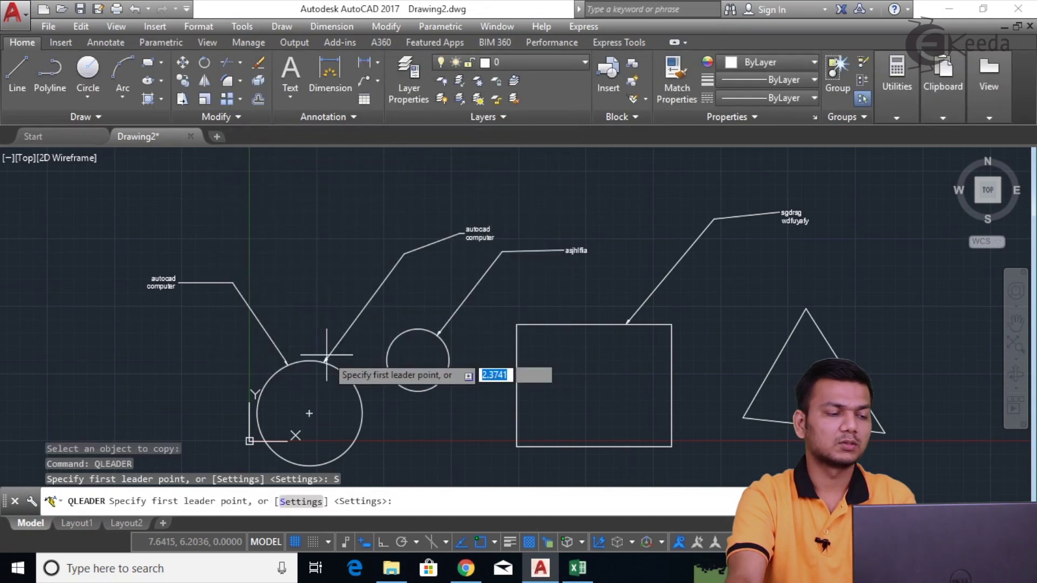
Draw the leader from the triangle's edge up and right to its end point
{"action": "middle_click_drag", "start_coordinate": [556, 371], "coordinate": [286, 355]}
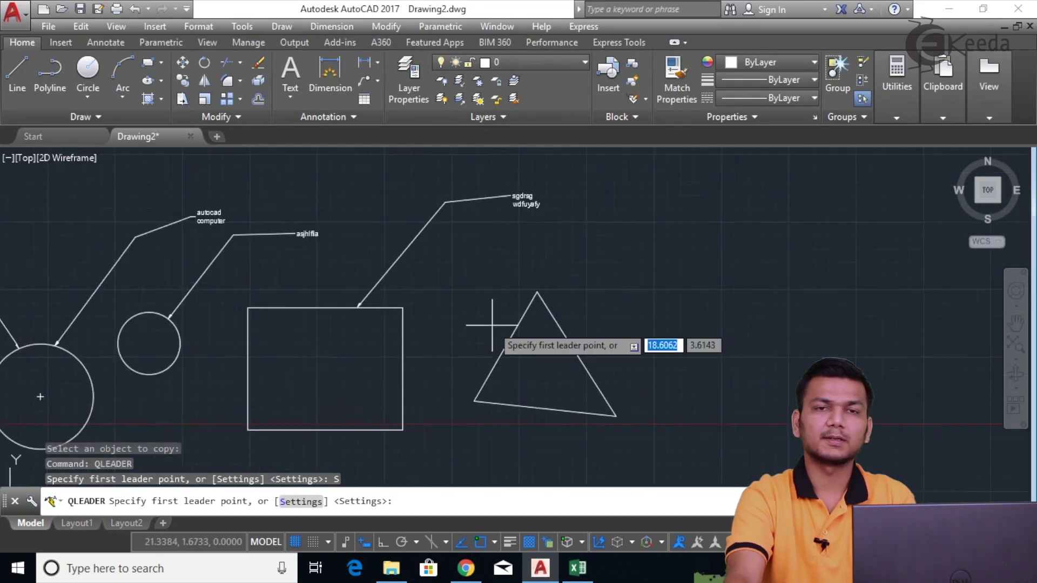
{"action": "middle_click_drag", "start_coordinate": [588, 310], "coordinate": [483, 334]}
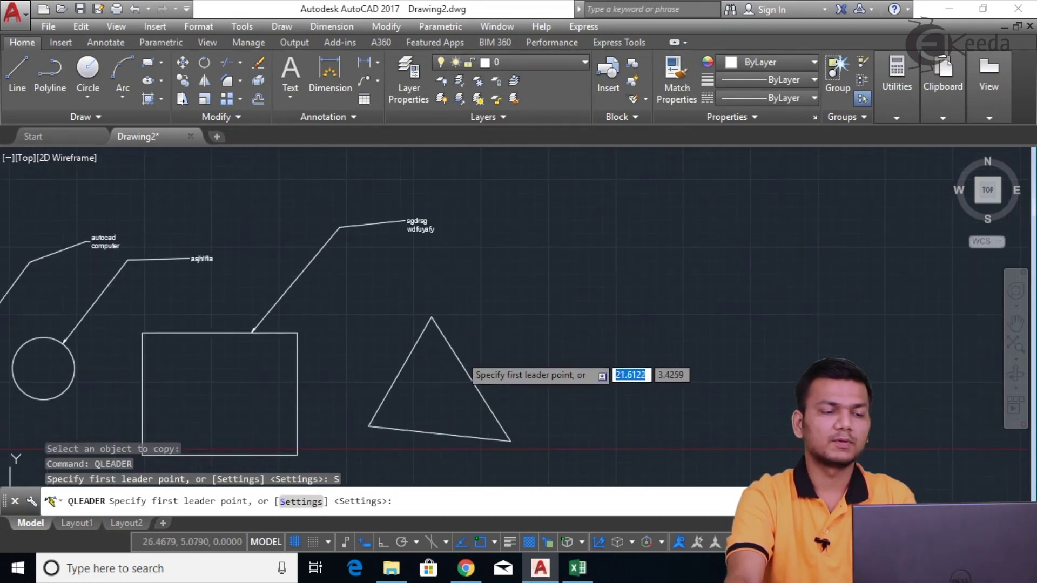
{"action": "left_click", "coordinate": [465, 363]}
{"action": "left_click", "coordinate": [548, 231]}
{"action": "left_click", "coordinate": [614, 240]}
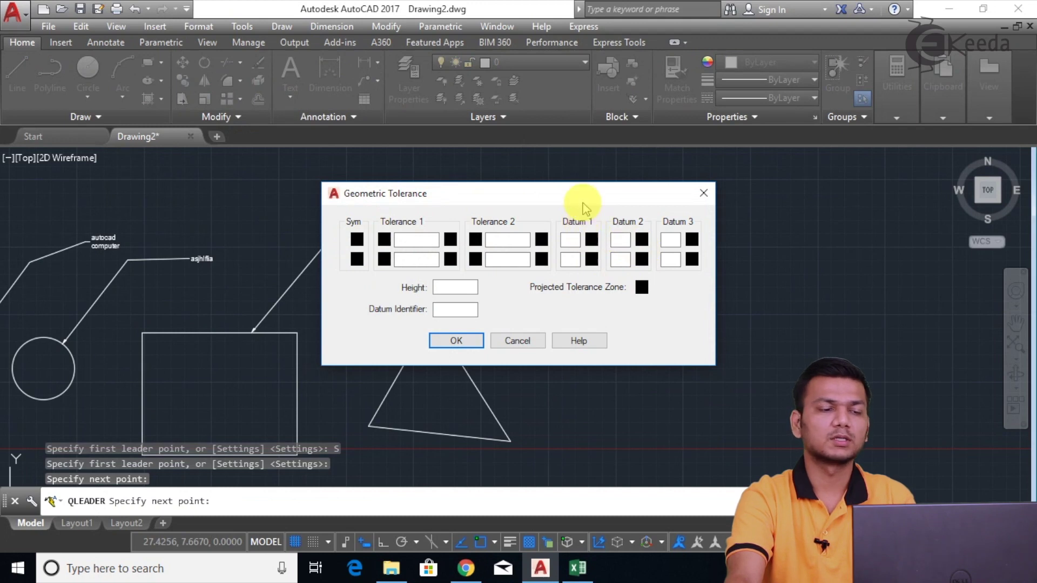
Build a parallelism tolerance frame of 0.02 with the L material condition
{"action": "left_click_drag", "start_coordinate": [583, 204], "coordinate": [589, 188]}
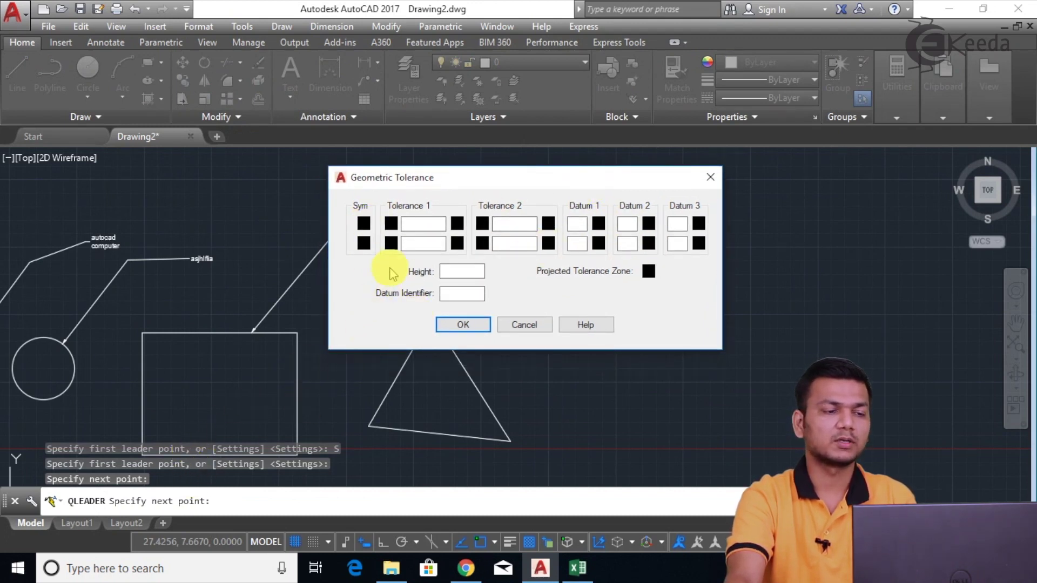
{"action": "left_click", "coordinate": [368, 227]}
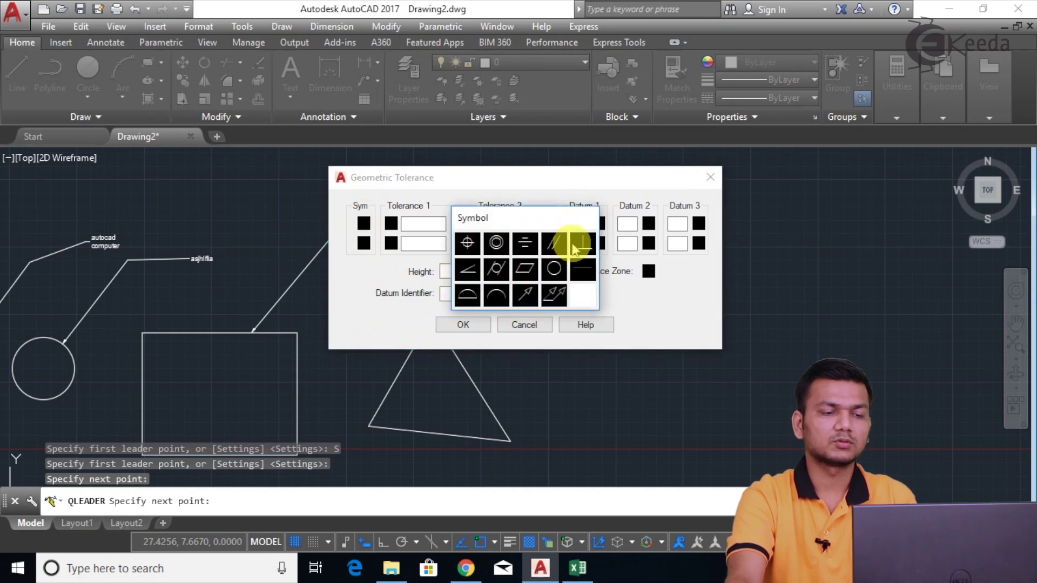
{"action": "left_click", "coordinate": [554, 246]}
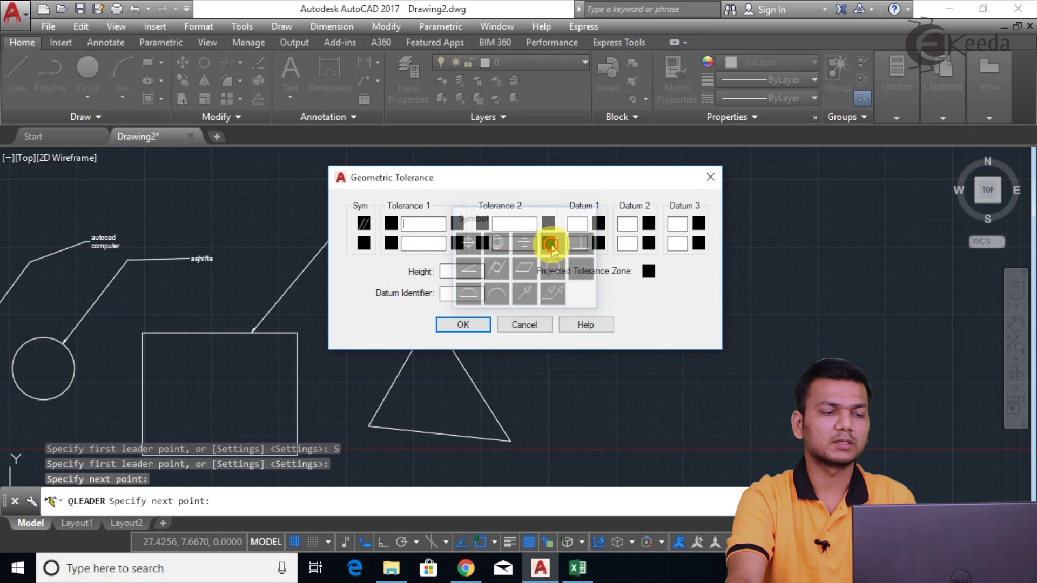
{"action": "type", "text": "0.02"}
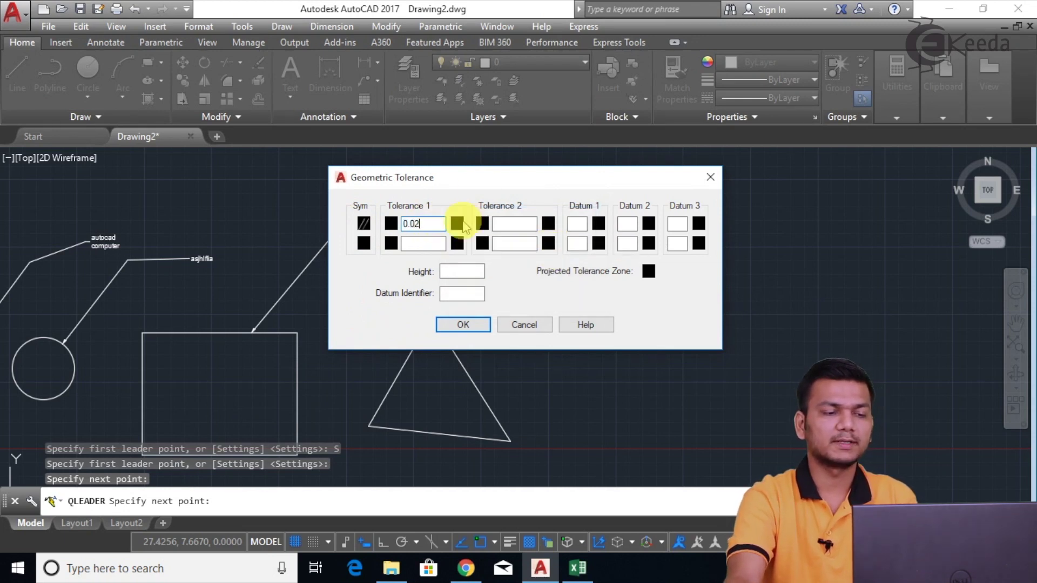
{"action": "left_click", "coordinate": [457, 224]}
{"action": "left_click", "coordinate": [508, 268]}
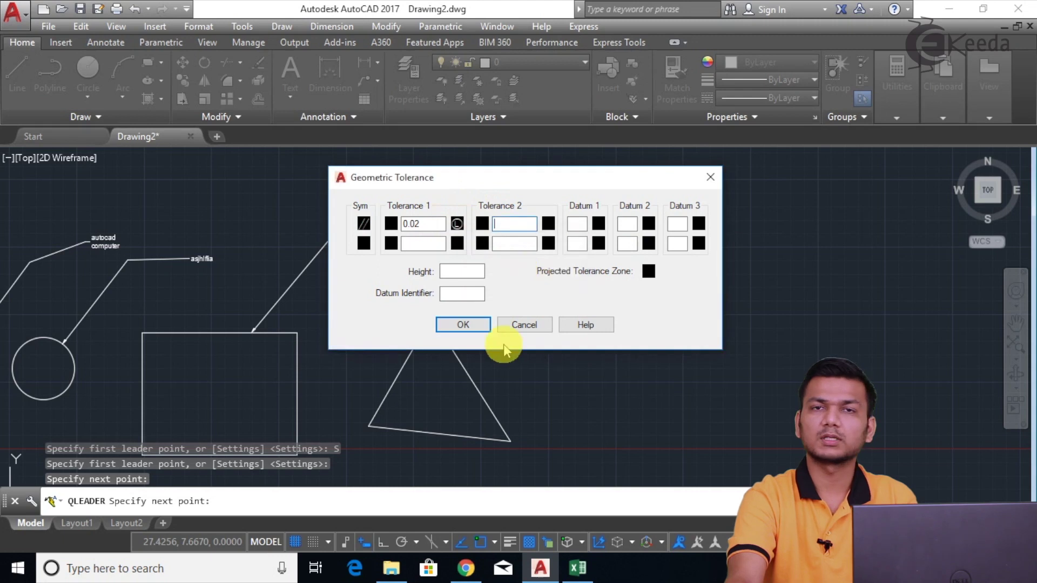
{"action": "left_click", "coordinate": [464, 325]}
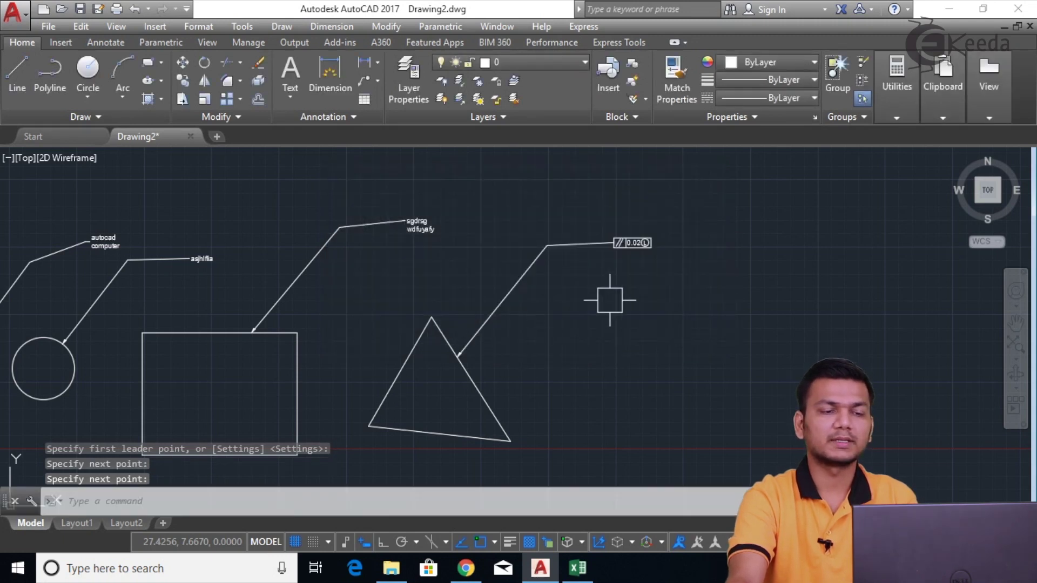
Start a quick leader and set its annotation type to None
{"action": "scroll", "coordinate": [653, 211], "scroll_direction": "up", "scroll_amount": 5}
{"action": "scroll", "coordinate": [540, 327], "scroll_direction": "down", "scroll_amount": 5}
{"action": "mouse_move", "coordinate": [540, 327]}
{"action": "middle_mouse_down"}
{"action": "mouse_move", "coordinate": [605, 264]}
{"action": "mouse_move", "coordinate": [655, 255]}
{"action": "mouse_move", "coordinate": [678, 291]}
{"action": "middle_mouse_up"}
{"action": "middle_click_drag", "start_coordinate": [415, 320], "coordinate": [468, 278]}
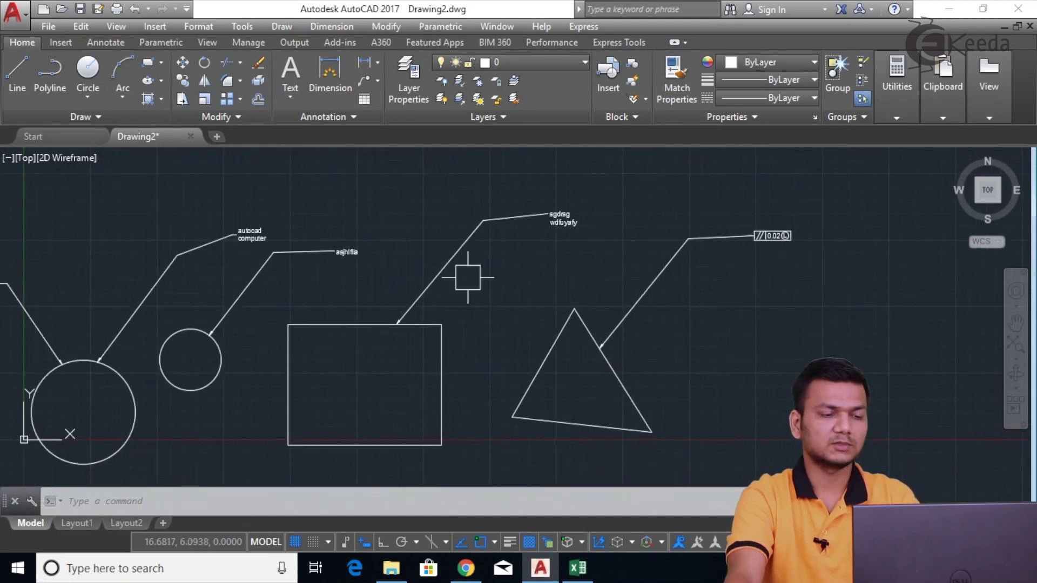
{"action": "key", "text": "Return"}
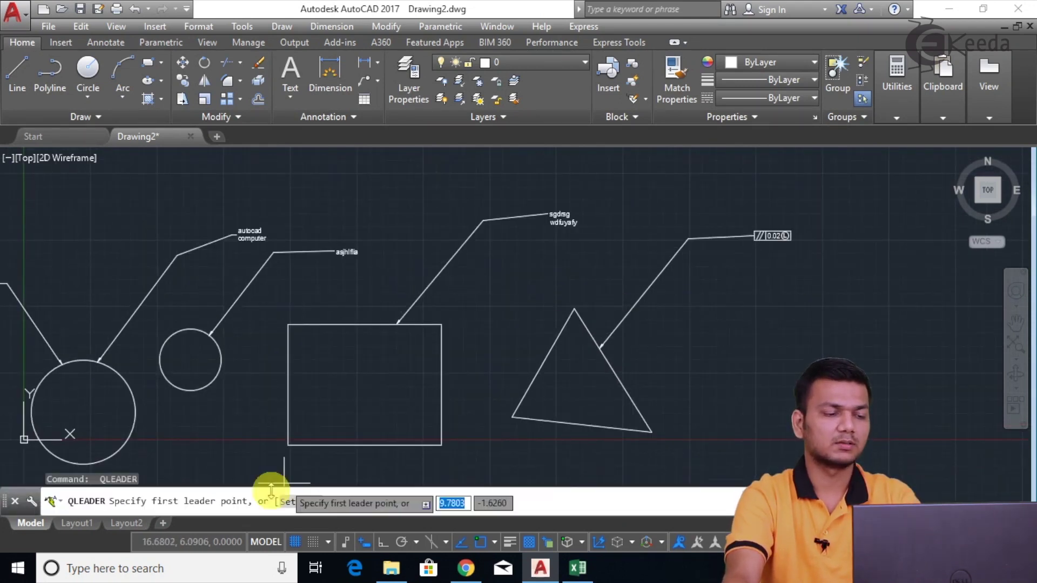
{"action": "left_click", "coordinate": [298, 502]}
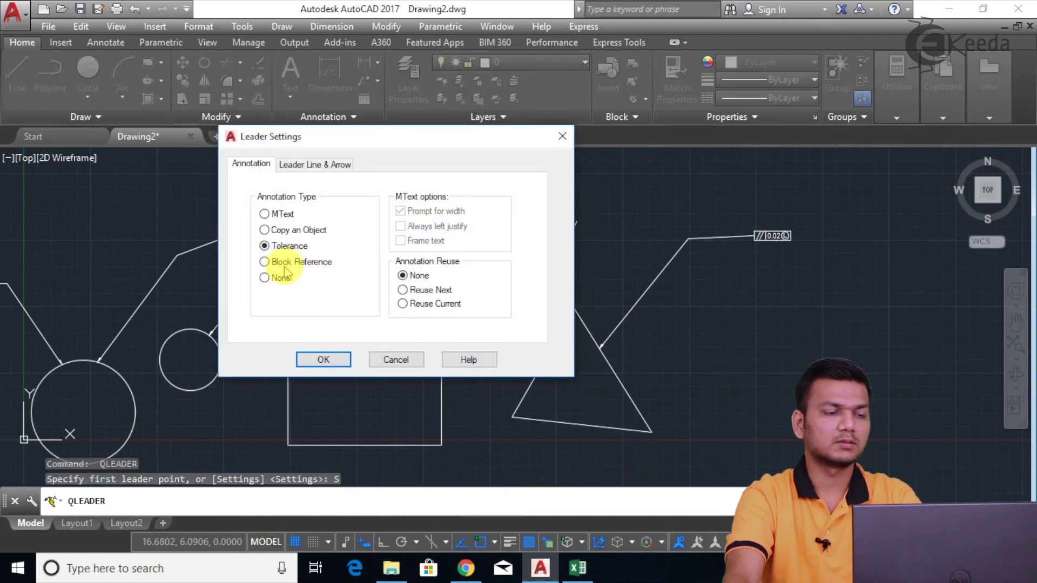
{"action": "left_click", "coordinate": [326, 360]}
Draw a bare leader from the triangle's apex up to a horizontal tail
{"action": "mouse_move", "coordinate": [474, 335]}
{"action": "middle_mouse_down"}
{"action": "mouse_move", "coordinate": [412, 352]}
{"action": "mouse_move", "coordinate": [395, 322]}
{"action": "mouse_move", "coordinate": [407, 301]}
{"action": "middle_mouse_up"}
{"action": "left_click", "coordinate": [402, 301]}
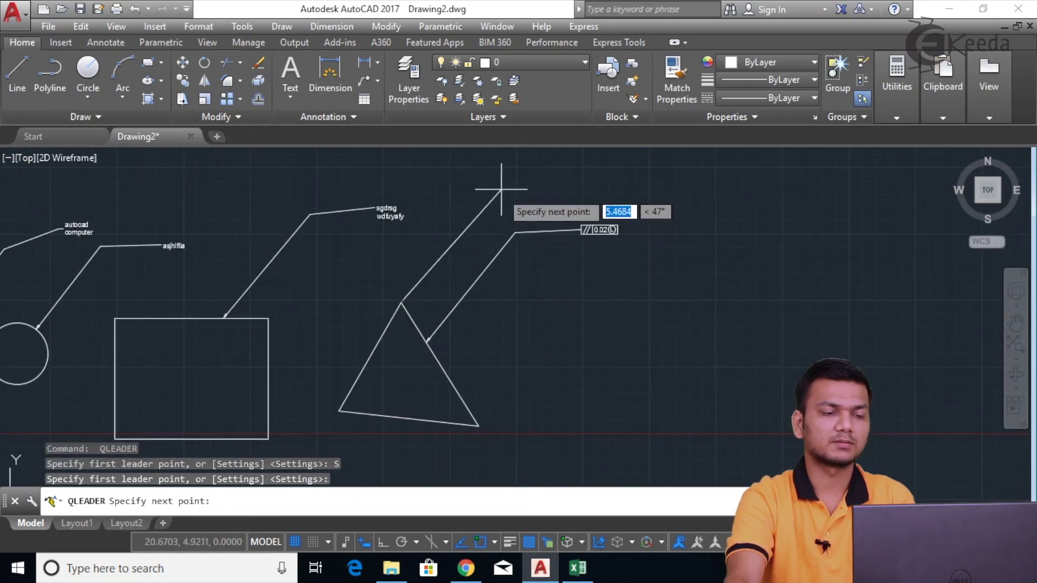
{"action": "left_click", "coordinate": [501, 189]}
{"action": "left_click", "coordinate": [639, 188]}
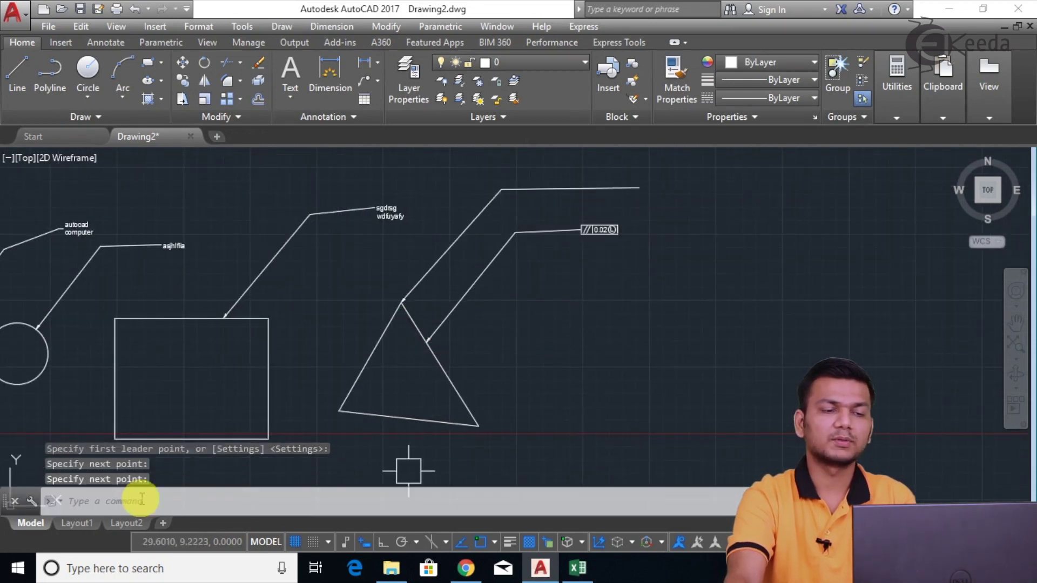
{"action": "middle_click_drag", "start_coordinate": [675, 208], "coordinate": [680, 211]}
{"action": "scroll", "coordinate": [579, 225], "scroll_direction": "down", "scroll_amount": 4}
{"action": "scroll", "coordinate": [696, 243], "scroll_direction": "up", "scroll_amount": 5}
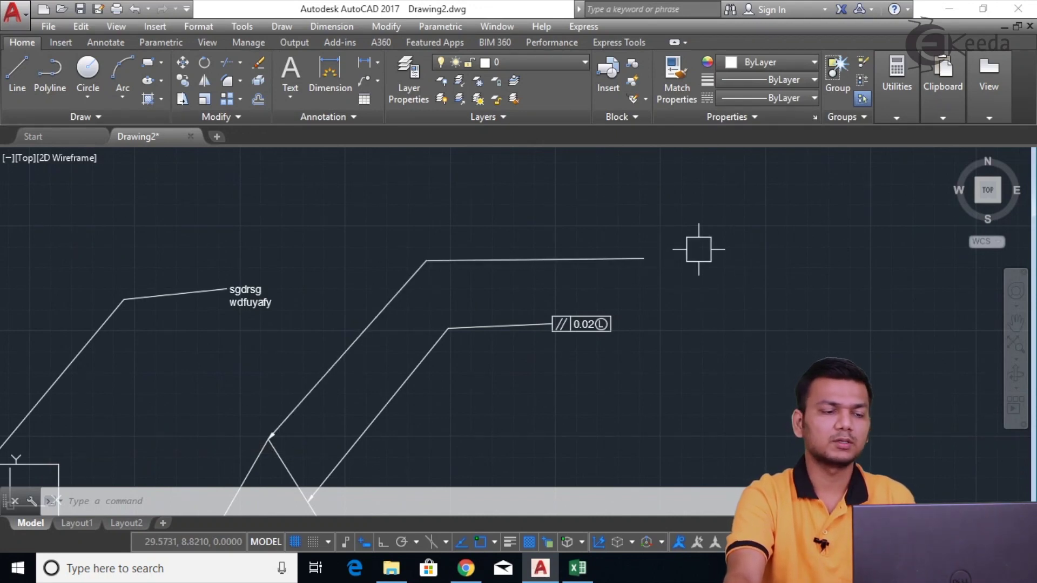
{"action": "scroll", "coordinate": [699, 249], "scroll_direction": "down", "scroll_amount": 3}
{"action": "mouse_move", "coordinate": [634, 286]}
{"action": "middle_mouse_down"}
{"action": "mouse_move", "coordinate": [727, 243]}
{"action": "mouse_move", "coordinate": [555, 290]}
{"action": "middle_mouse_up"}
Start another qleader and bring the large circle into view
{"action": "type", "text": "qleader"}
{"action": "key", "text": "Return"}
{"action": "mouse_move", "coordinate": [370, 347]}
{"action": "middle_mouse_down"}
{"action": "mouse_move", "coordinate": [595, 263]}
{"action": "mouse_move", "coordinate": [624, 266]}
{"action": "middle_mouse_up"}
{"action": "middle_click_drag", "start_coordinate": [243, 345], "coordinate": [521, 251]}
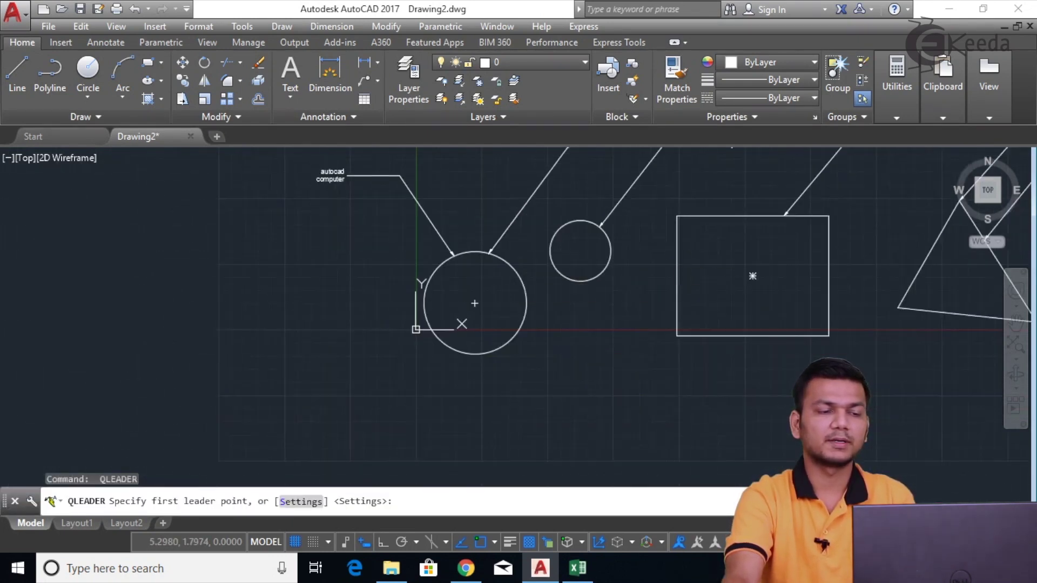
Draw a two-segment leader left from the large circle's edge and start a multiline text box at its end
{"action": "left_click", "coordinate": [424, 282]}
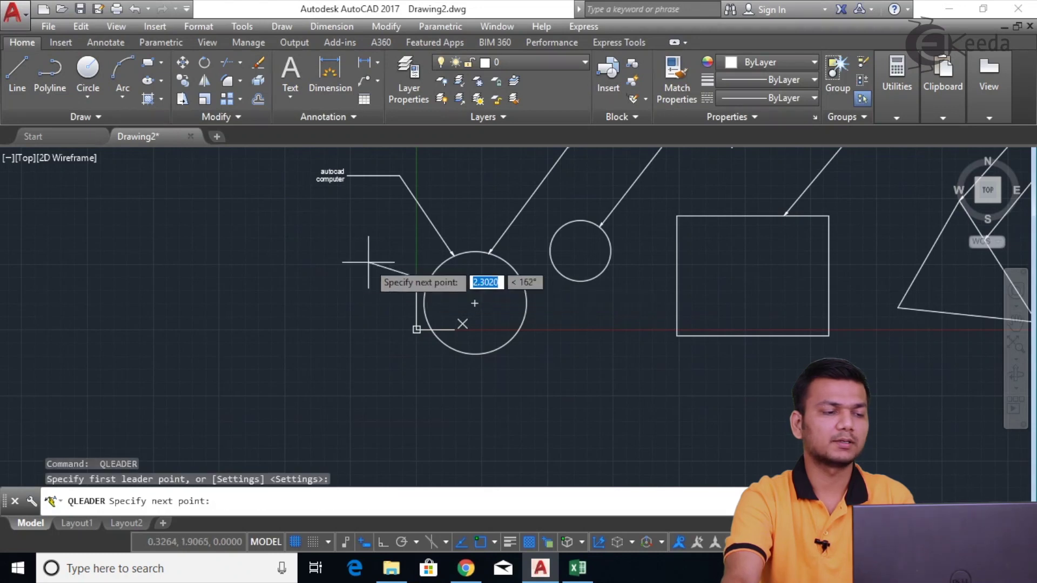
{"action": "left_click", "coordinate": [326, 249]}
{"action": "left_click", "coordinate": [264, 239]}
{"action": "type", "text": "mt"}
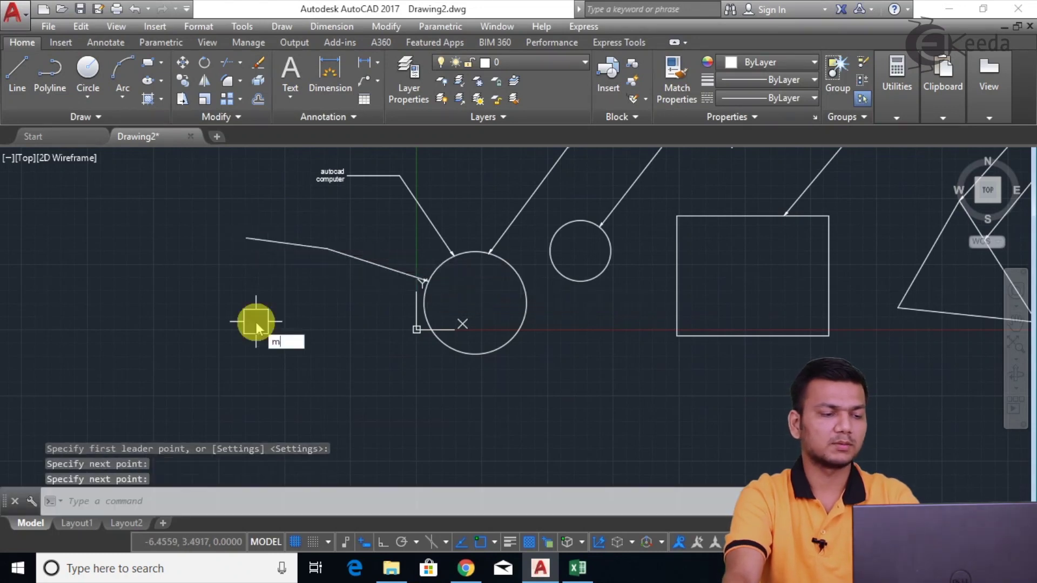
{"action": "key", "text": "Return"}
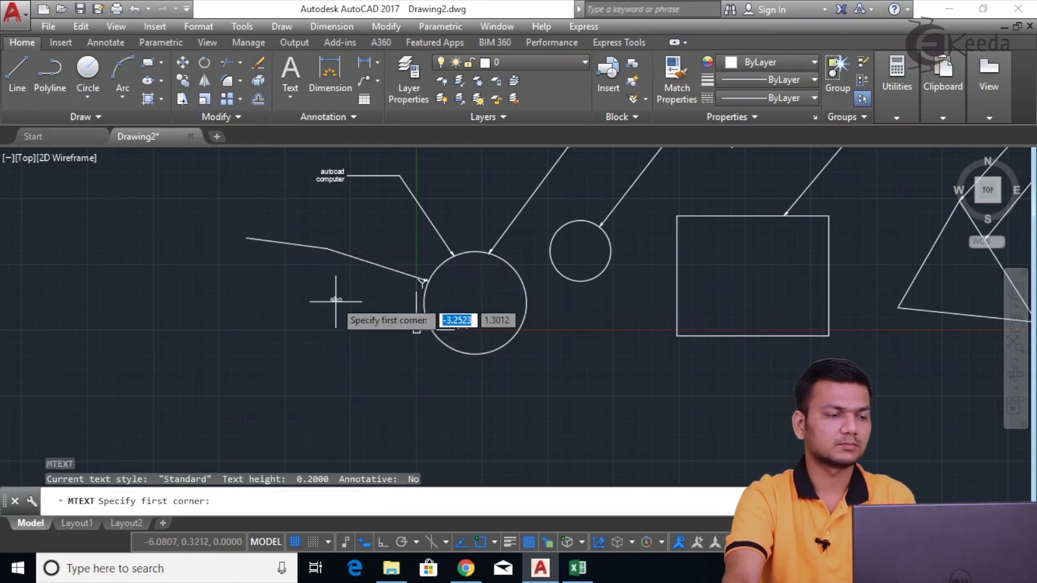
{"action": "scroll", "coordinate": [216, 251], "scroll_direction": "up", "scroll_amount": 4}
{"action": "left_click", "coordinate": [229, 207]}
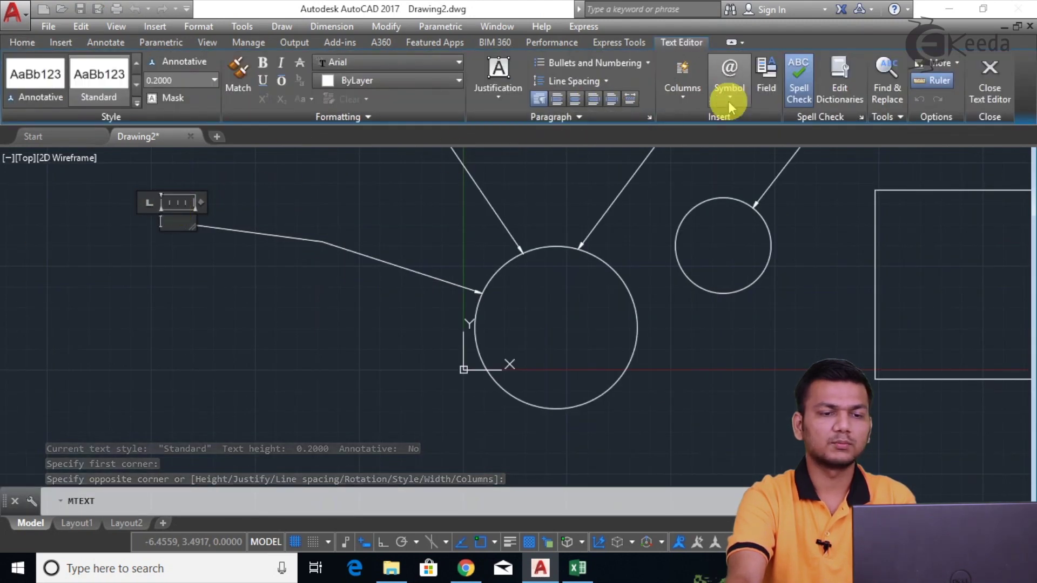
Write the note as the diameter symbol plus 100 and give it a text height of 4
{"action": "left_click", "coordinate": [729, 98]}
{"action": "left_click", "coordinate": [746, 156]}
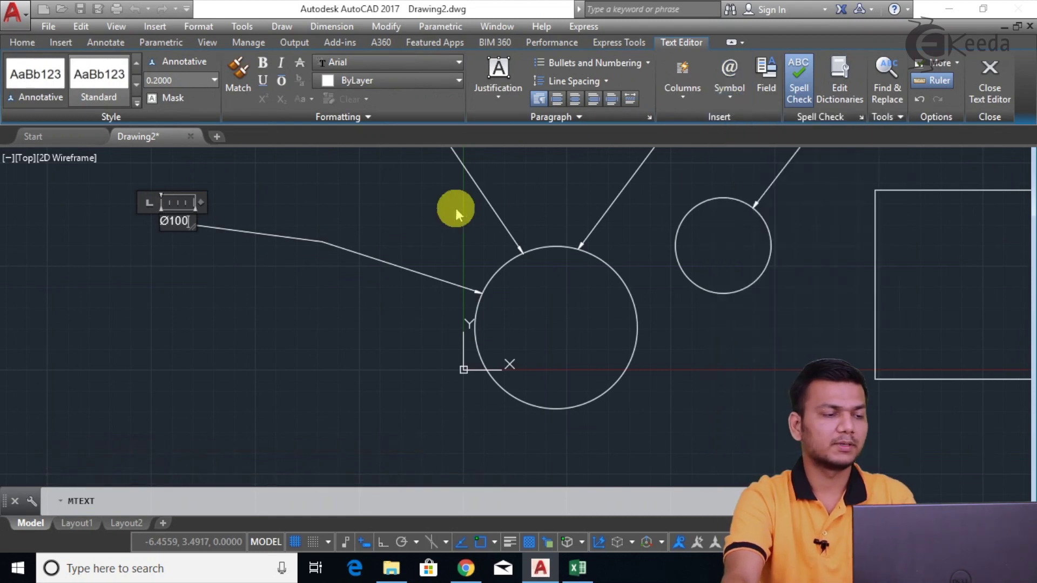
{"action": "scroll", "coordinate": [174, 220], "scroll_direction": "up", "scroll_amount": 4}
{"action": "left_click_drag", "start_coordinate": [201, 199], "coordinate": [133, 201]}
{"action": "left_click", "coordinate": [178, 80]}
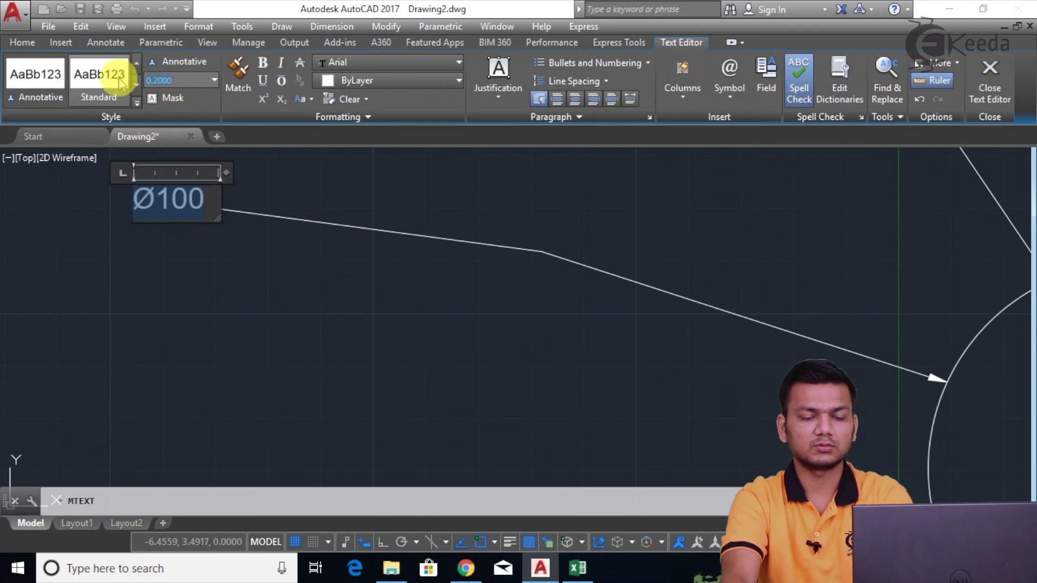
{"action": "type", "text": "4"}
{"action": "key", "text": "Return"}
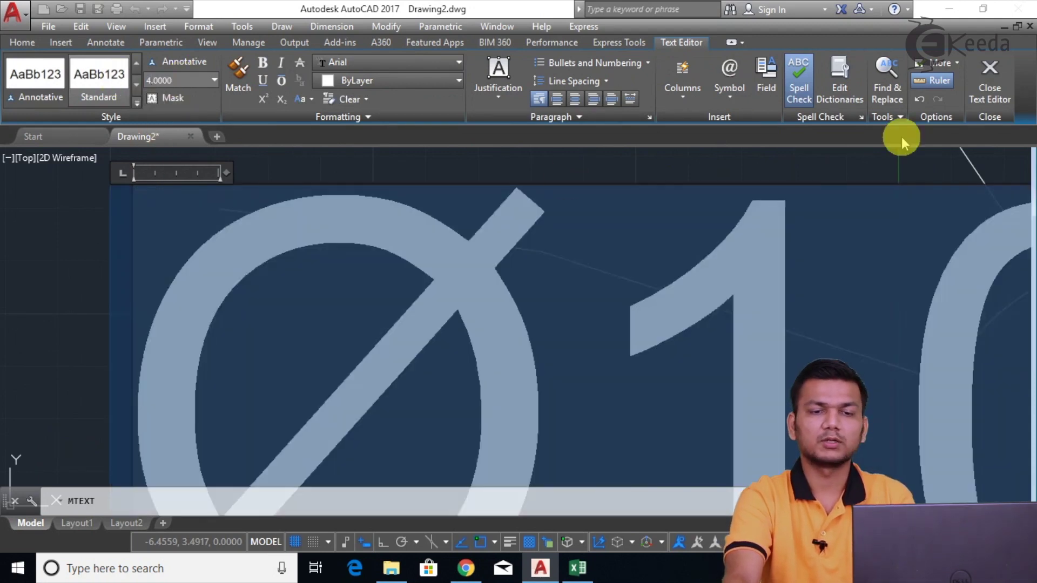
{"action": "left_click", "coordinate": [982, 86]}
{"action": "scroll", "coordinate": [688, 339], "scroll_direction": "down", "scroll_amount": 5}
{"action": "scroll", "coordinate": [687, 339], "scroll_direction": "up", "scroll_amount": 4}
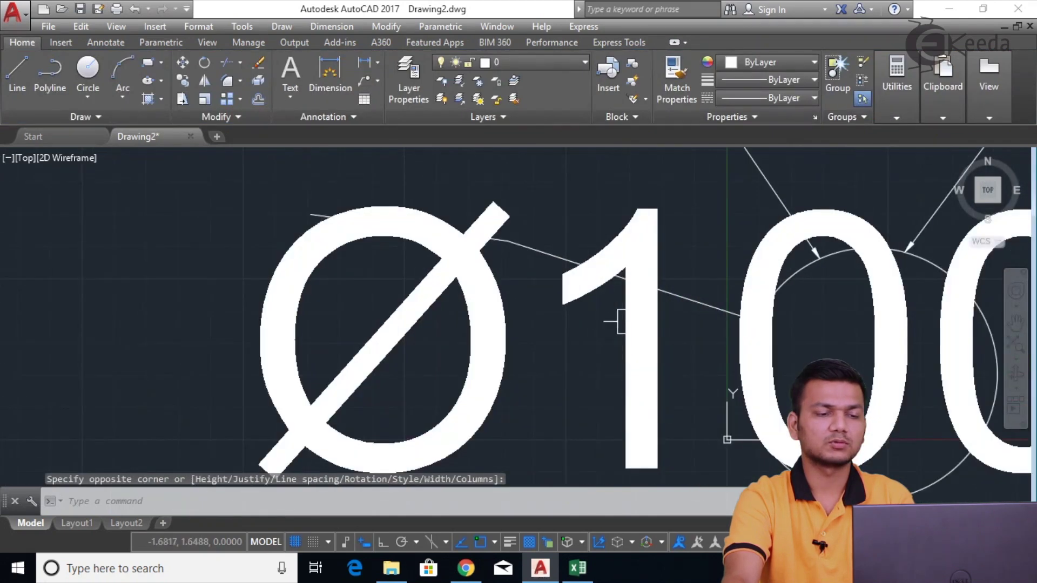
Reopen the Ø100 note, select all its text and apply the Standard style's 0.5 height
{"action": "left_click", "coordinate": [634, 321]}
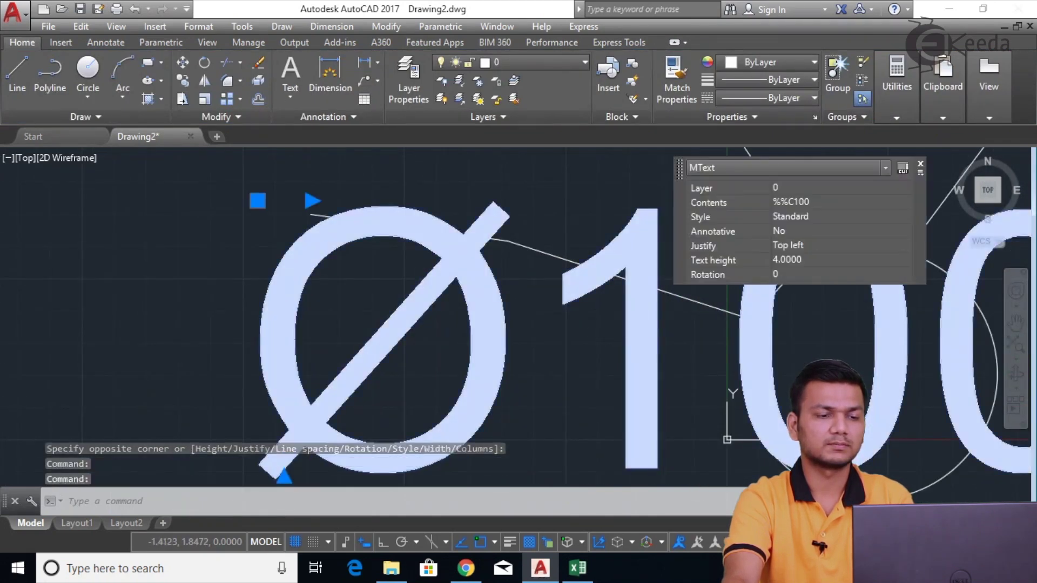
{"action": "double_click", "coordinate": [633, 320]}
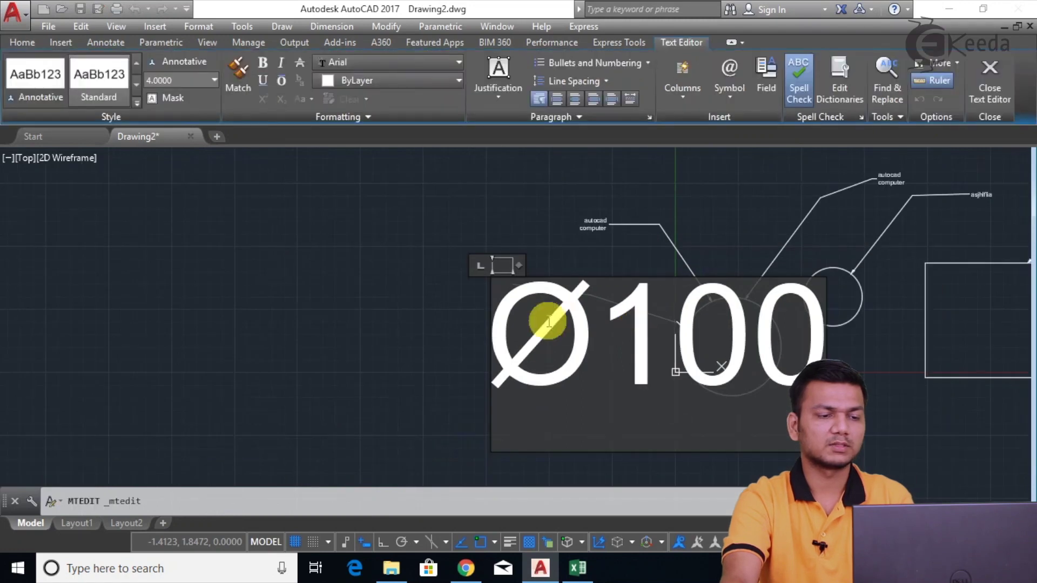
{"action": "left_click_drag", "start_coordinate": [498, 318], "coordinate": [756, 319]}
{"action": "left_click", "coordinate": [778, 318]}
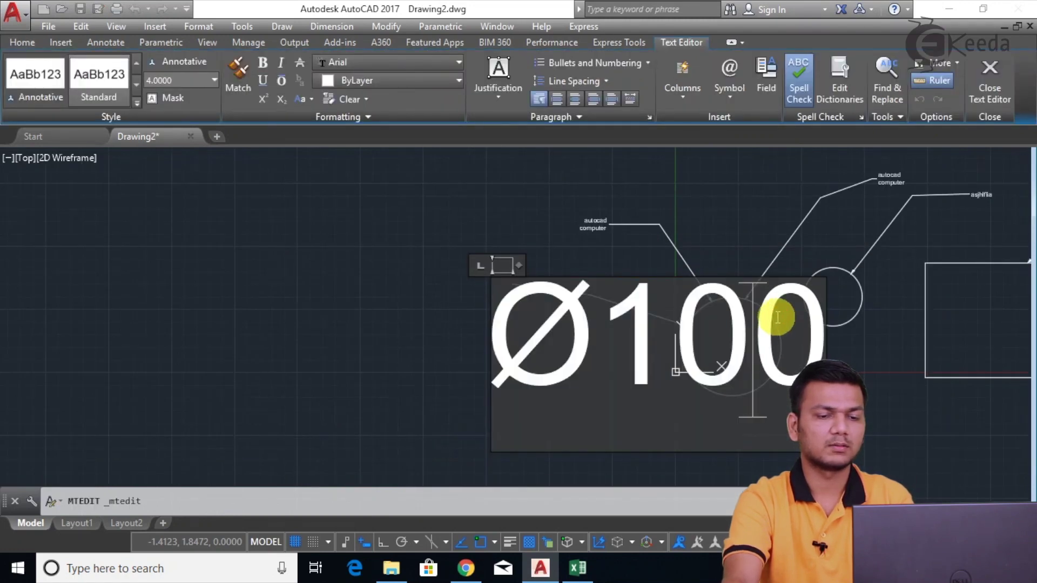
{"action": "left_click_drag", "start_coordinate": [788, 346], "coordinate": [509, 331]}
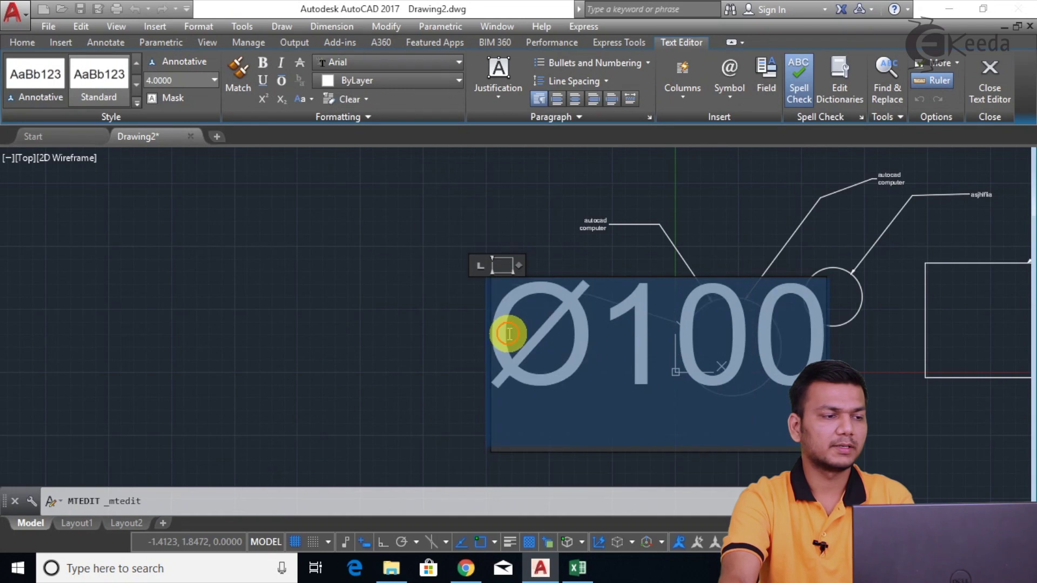
{"action": "left_click", "coordinate": [118, 87]}
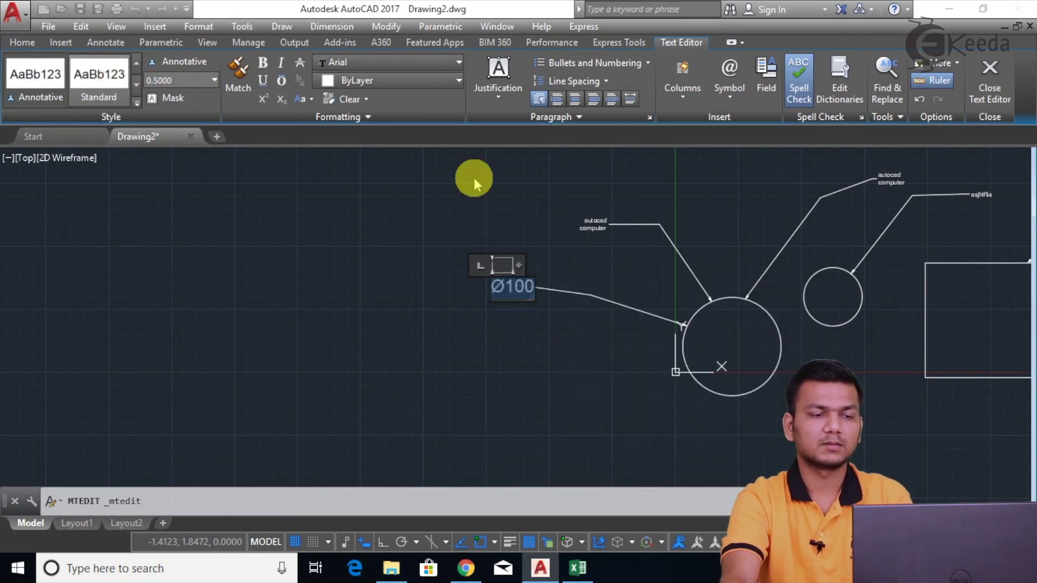
{"action": "left_click", "coordinate": [1002, 108]}
{"action": "scroll", "coordinate": [594, 324], "scroll_direction": "up", "scroll_amount": 4}
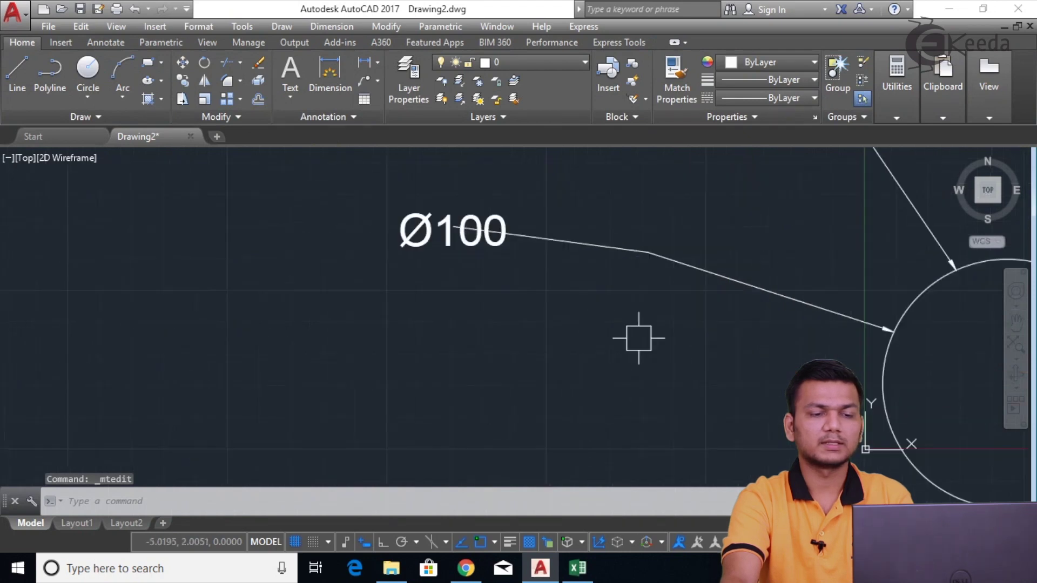
Move the Ø100 label from a base point on it to the large circle's leader end
{"action": "scroll", "coordinate": [825, 333], "scroll_direction": "down", "scroll_amount": 2}
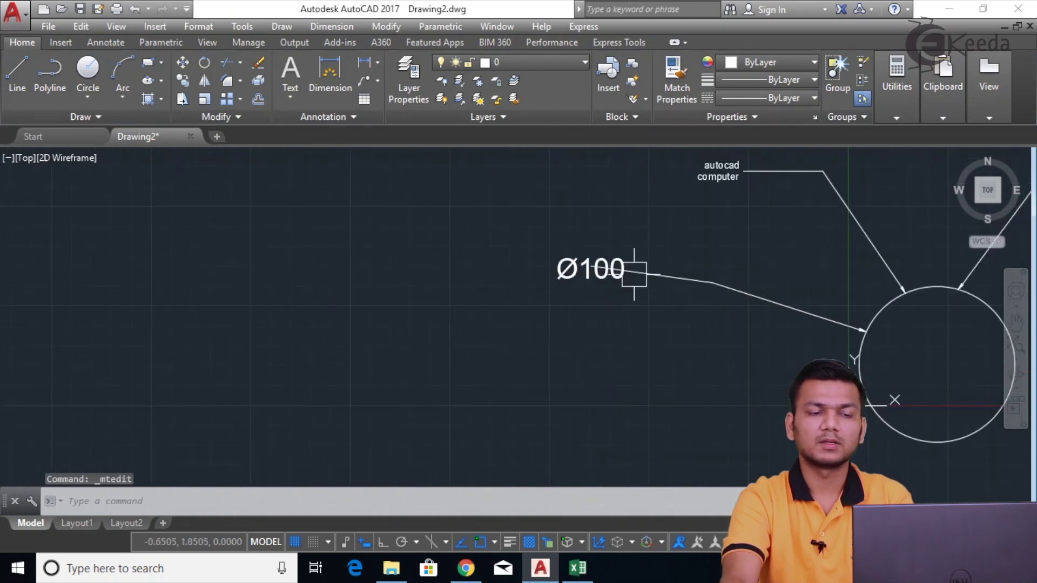
{"action": "scroll", "coordinate": [613, 273], "scroll_direction": "up", "scroll_amount": 3}
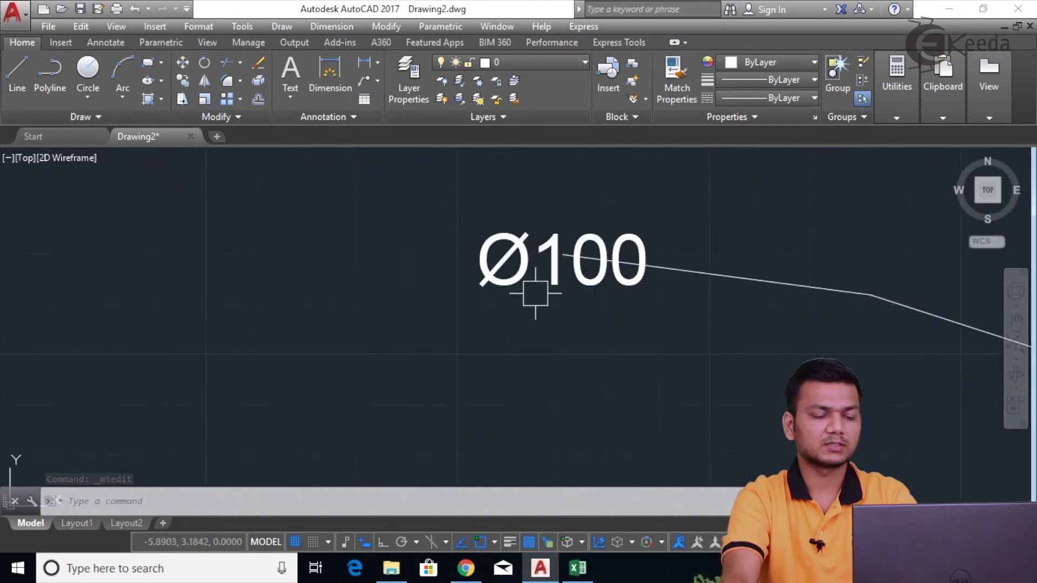
{"action": "key", "text": "Return"}
{"action": "left_click", "coordinate": [543, 261]}
{"action": "key", "text": "Return"}
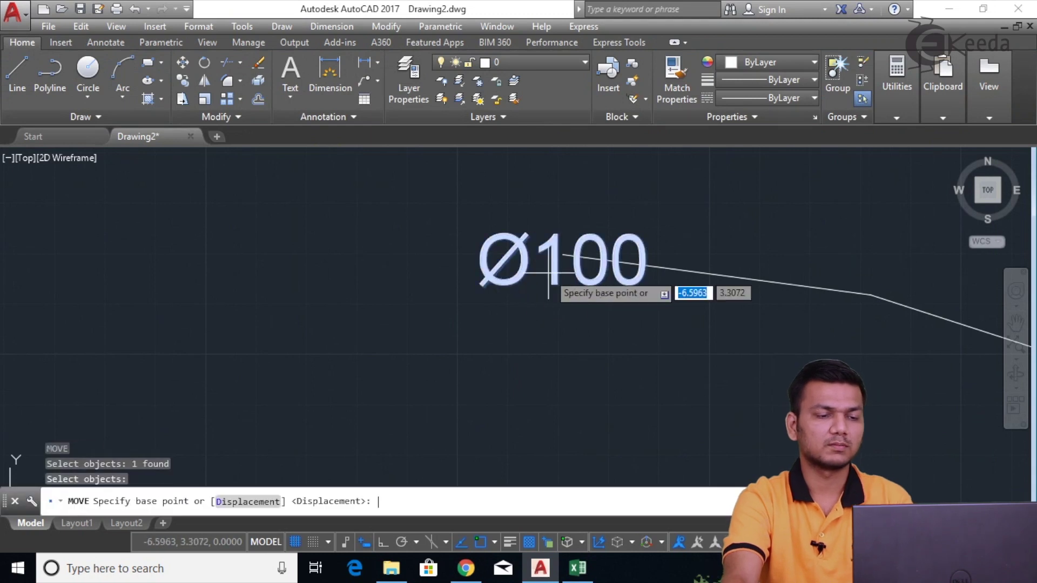
{"action": "left_click", "coordinate": [623, 280]}
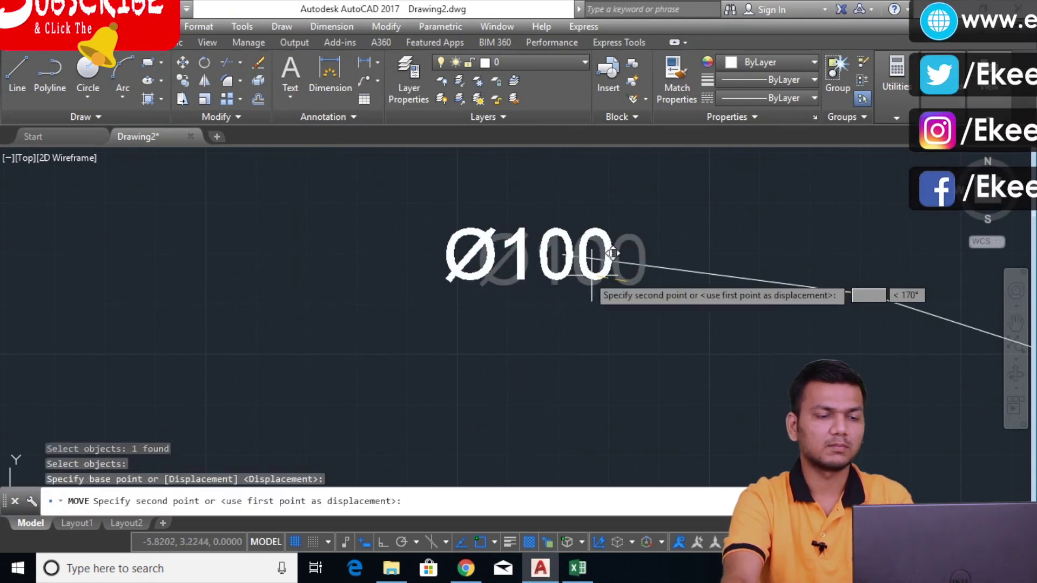
{"action": "left_click", "coordinate": [550, 243]}
{"action": "scroll", "coordinate": [704, 370], "scroll_direction": "down", "scroll_amount": 4}
{"action": "middle_click_drag", "start_coordinate": [703, 370], "coordinate": [492, 244]}
{"action": "scroll", "coordinate": [666, 277], "scroll_direction": "down", "scroll_amount": 1}
{"action": "middle_click_drag", "start_coordinate": [667, 277], "coordinate": [481, 370]}
{"action": "scroll", "coordinate": [562, 348], "scroll_direction": "down", "scroll_amount": 2}
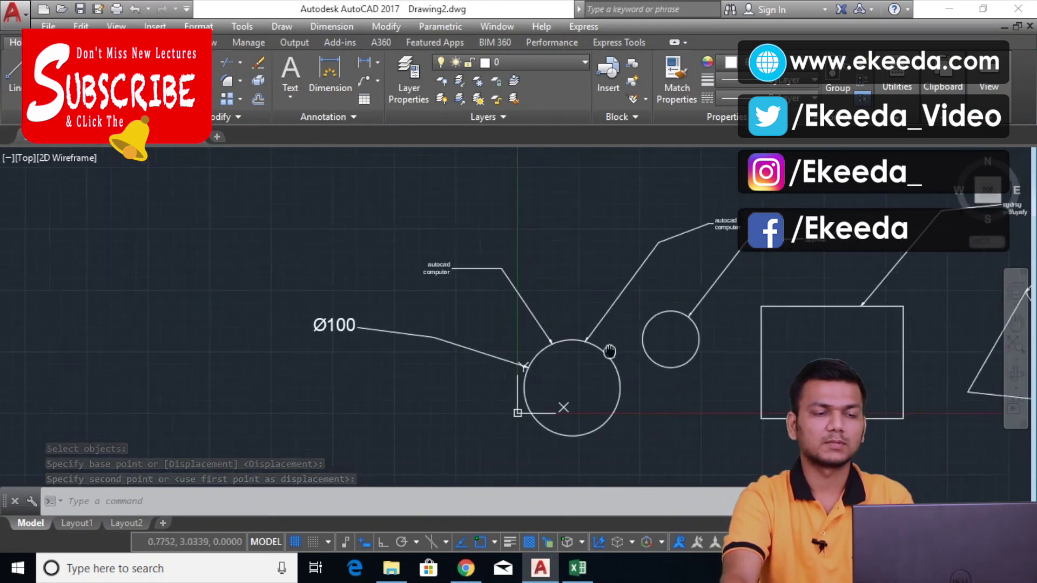